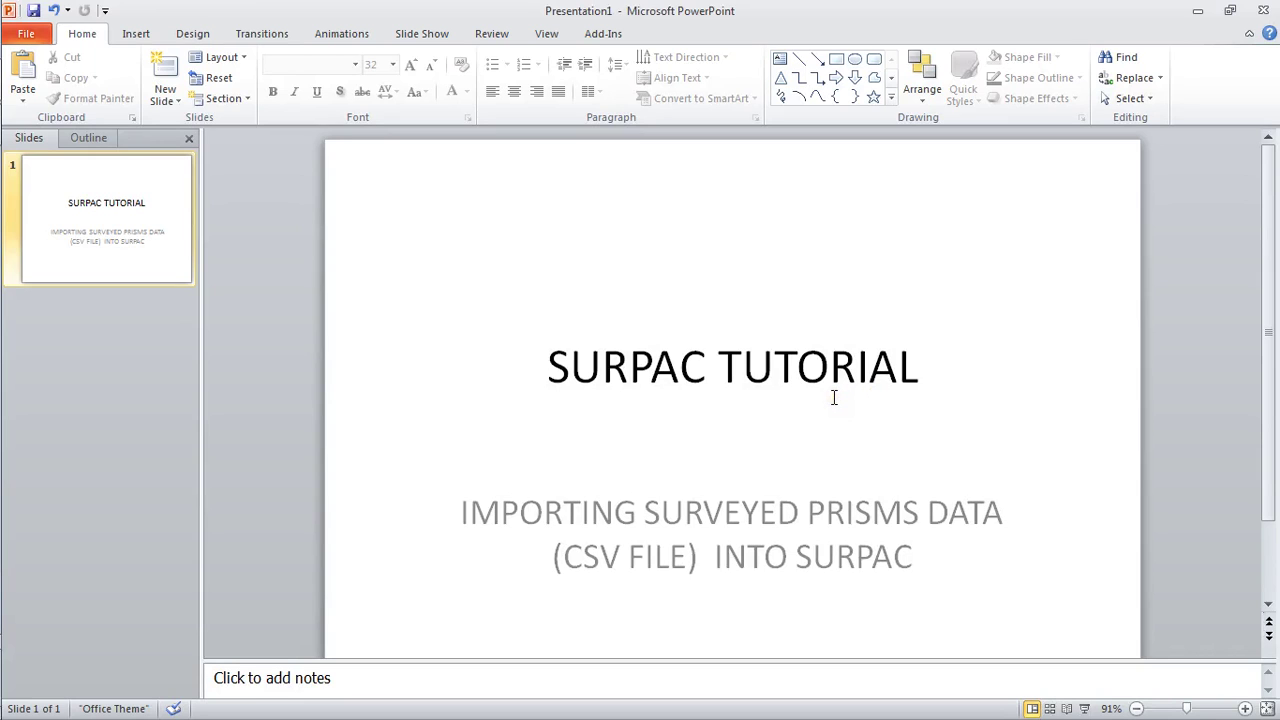
# Launch Surpac 6.5.1 from the Start menu
pyautogui.click(811, 404)
pyautogui.moveTo(5, 508)
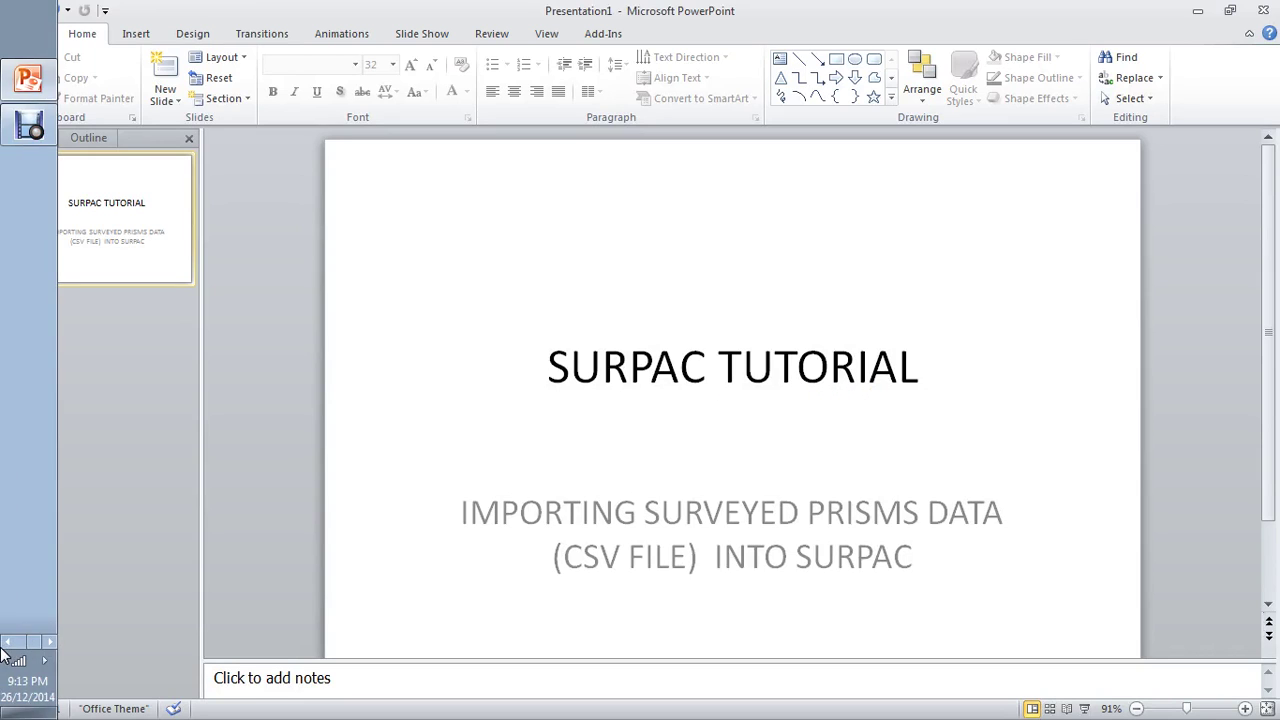
pyautogui.click(30, 27)
pyautogui.click(97, 366)
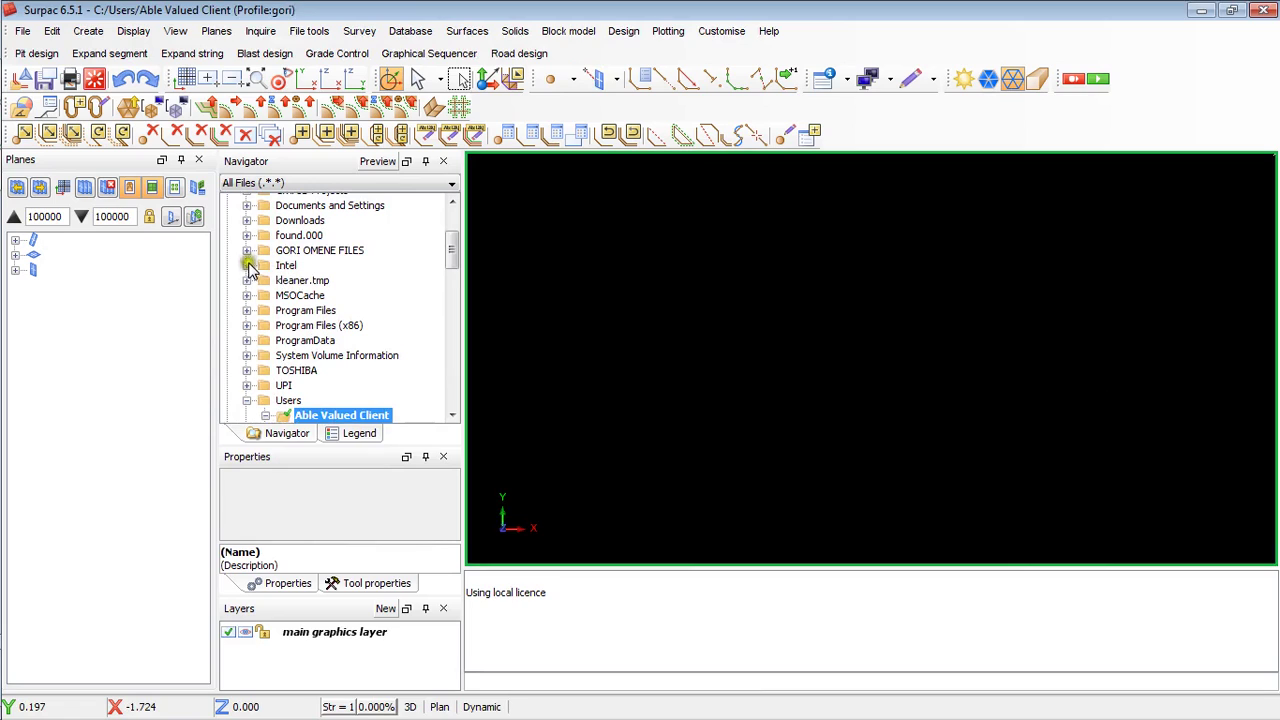
# Expand the Navigator to 07_surpac tutorial and set geotech prism imports as the work directory
pyautogui.click(248, 251)
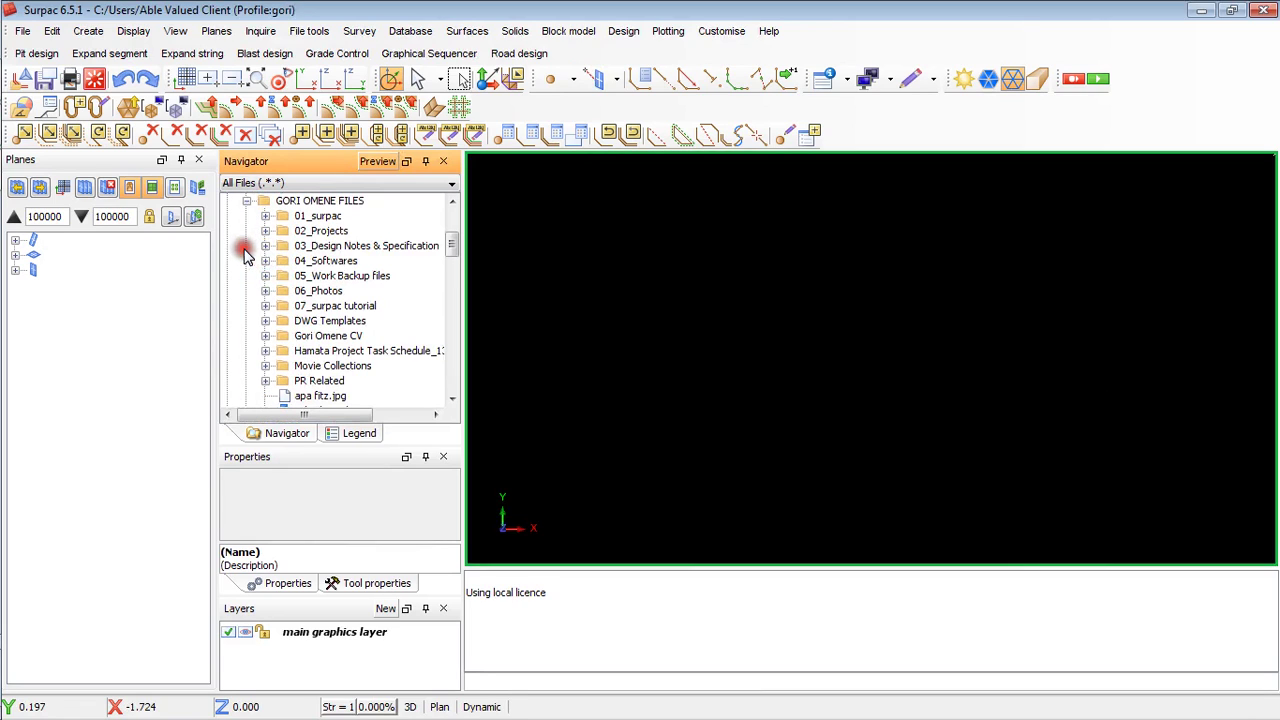
pyautogui.click(266, 308)
pyautogui.click(354, 322)
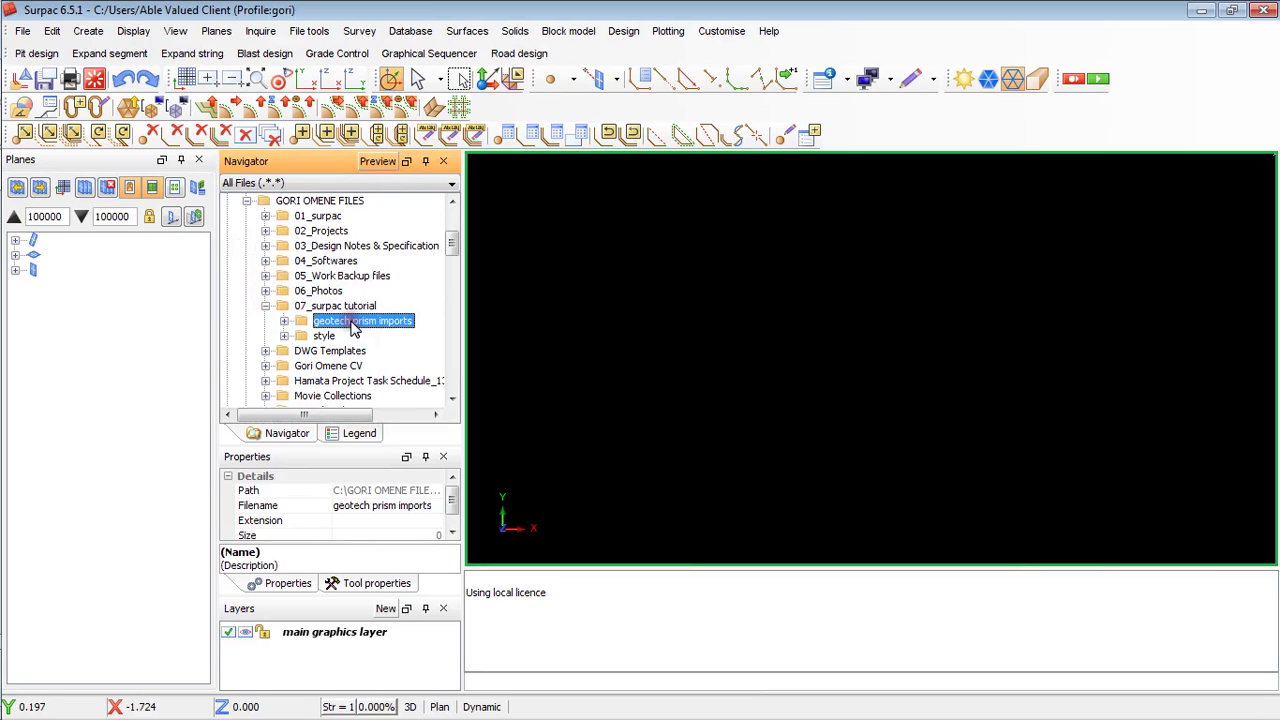
pyautogui.rightClick(355, 323)
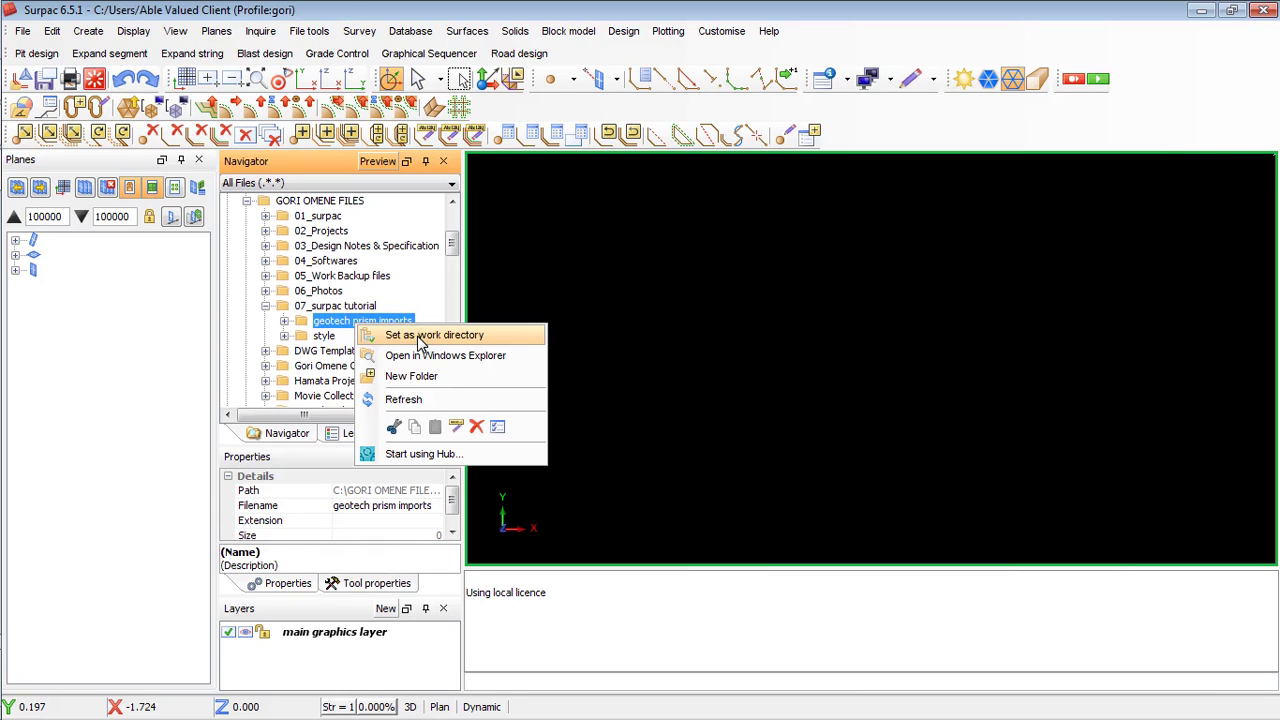
pyautogui.click(417, 336)
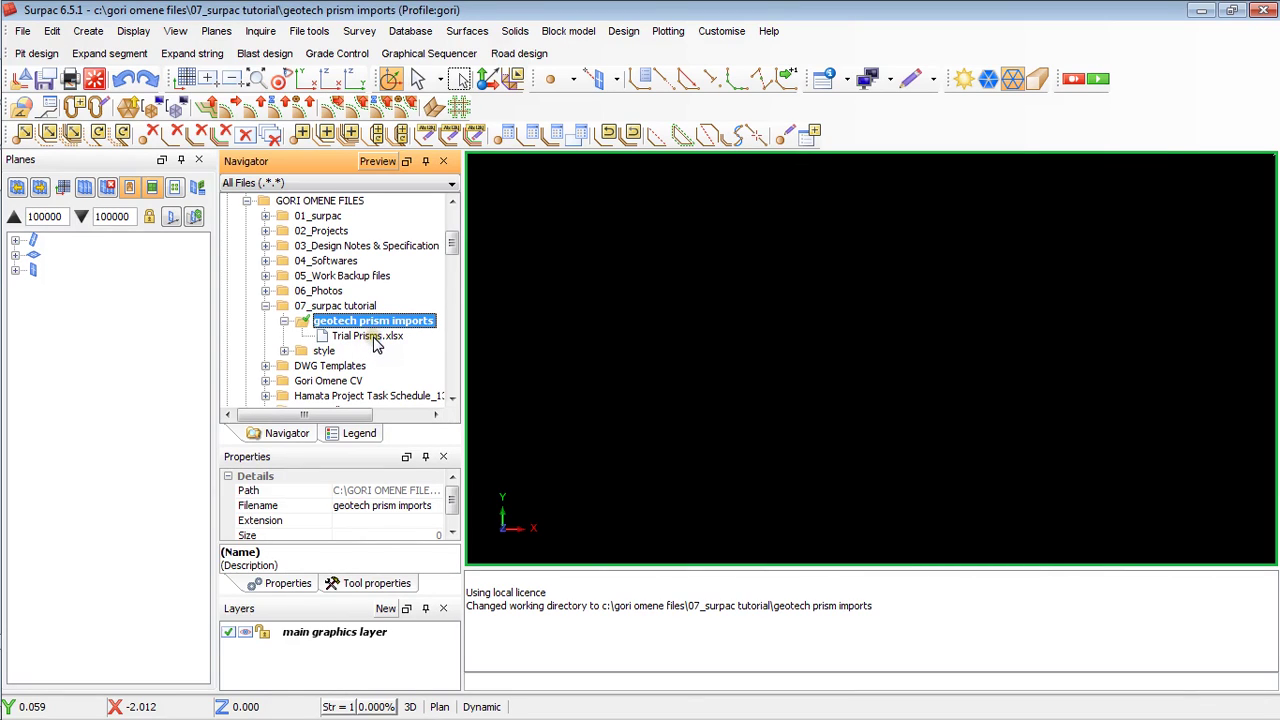
# Open Trial Prisms.xlsx from the Surpac Navigator in Excel
pyautogui.doubleClick(372, 337)
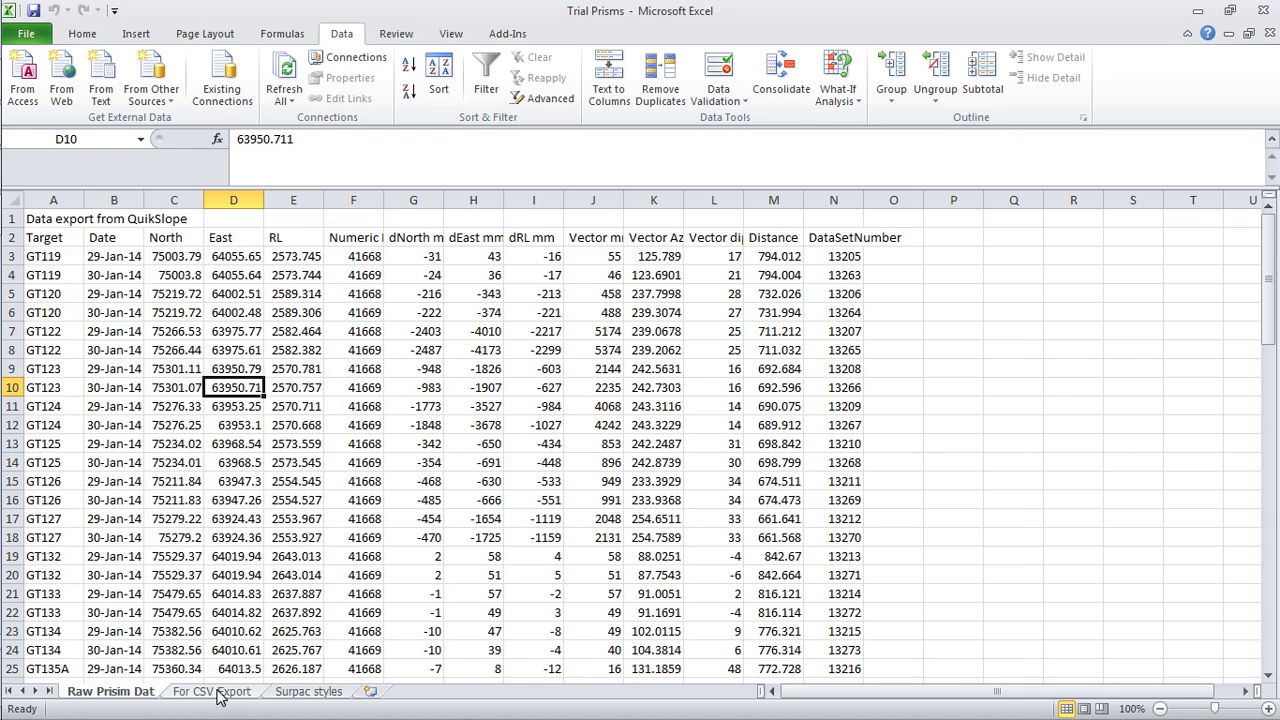
# On the For CSV Export sheet, review headings String No, North, East, RL, Target, Date Taken, Prism Label
pyautogui.click(212, 691)
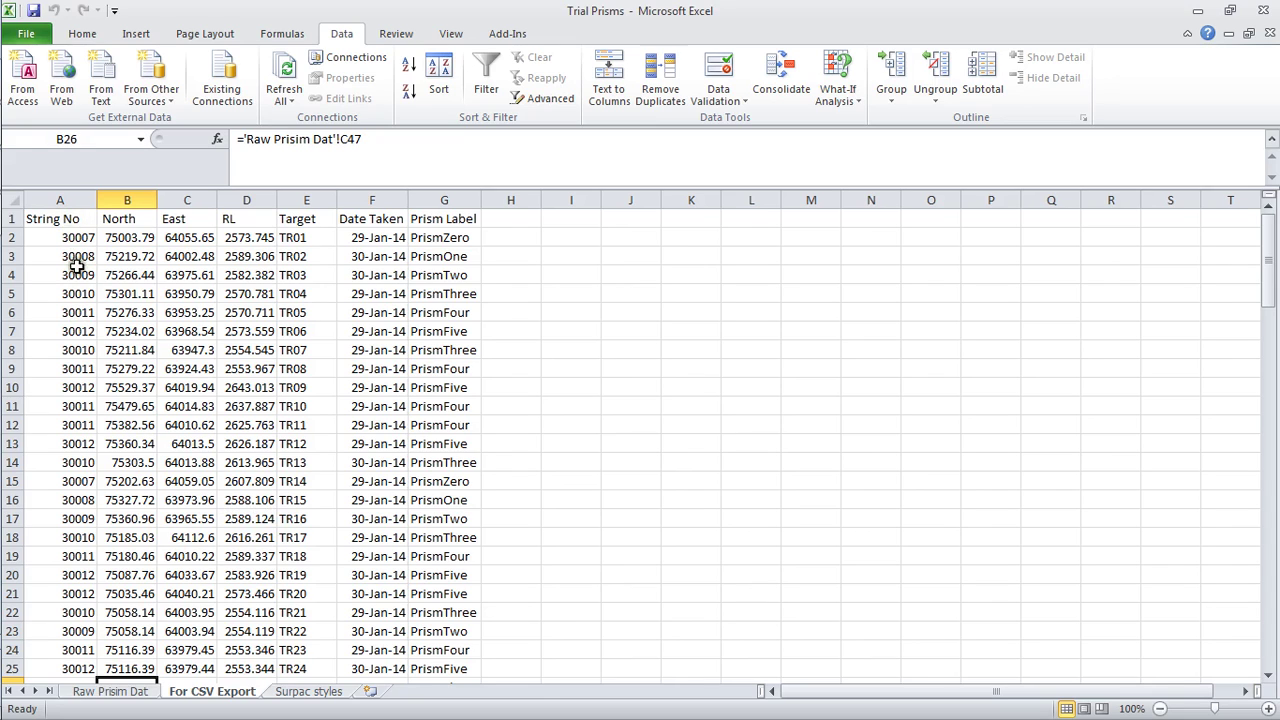
pyautogui.click(75, 224)
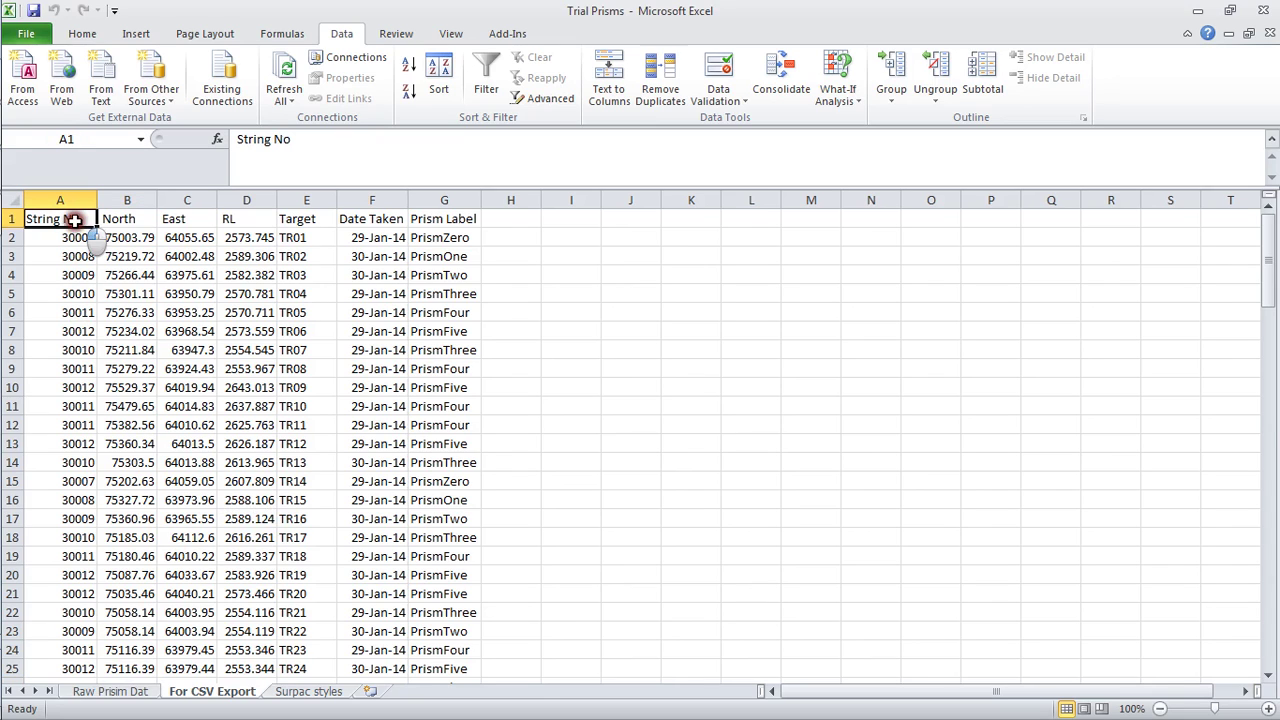
pyautogui.click(127, 225)
pyautogui.click(188, 222)
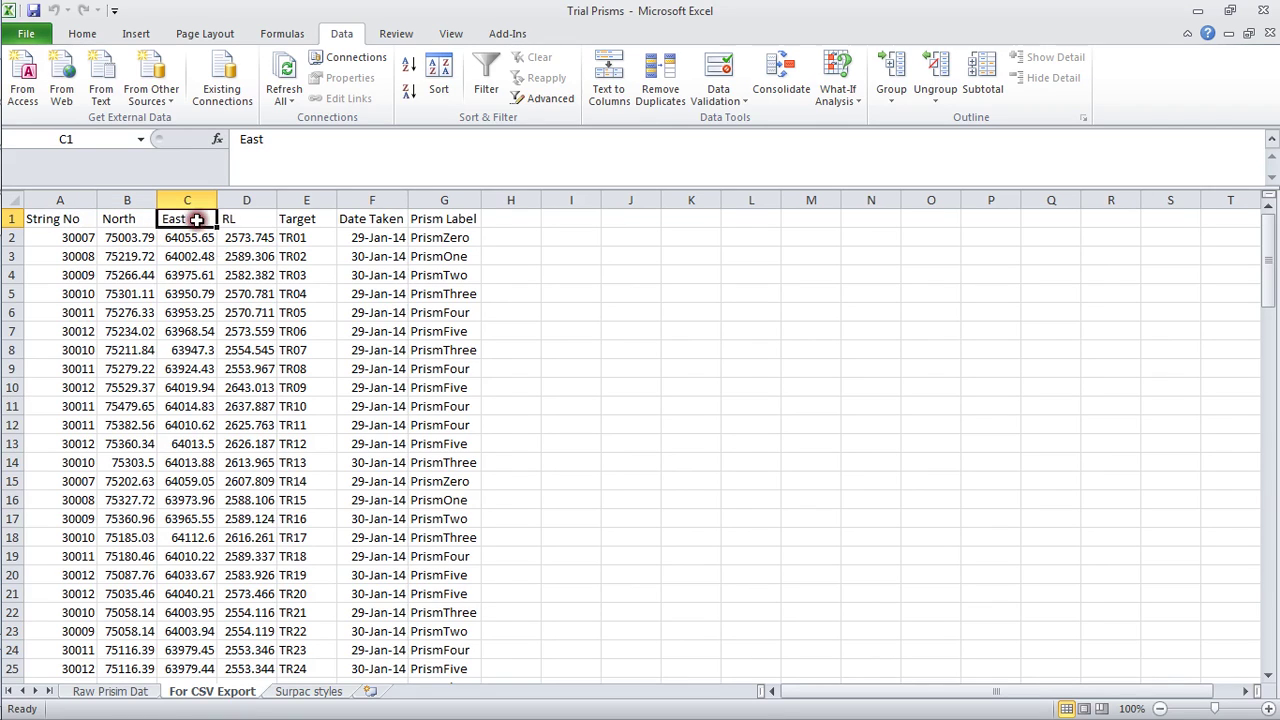
pyautogui.click(249, 215)
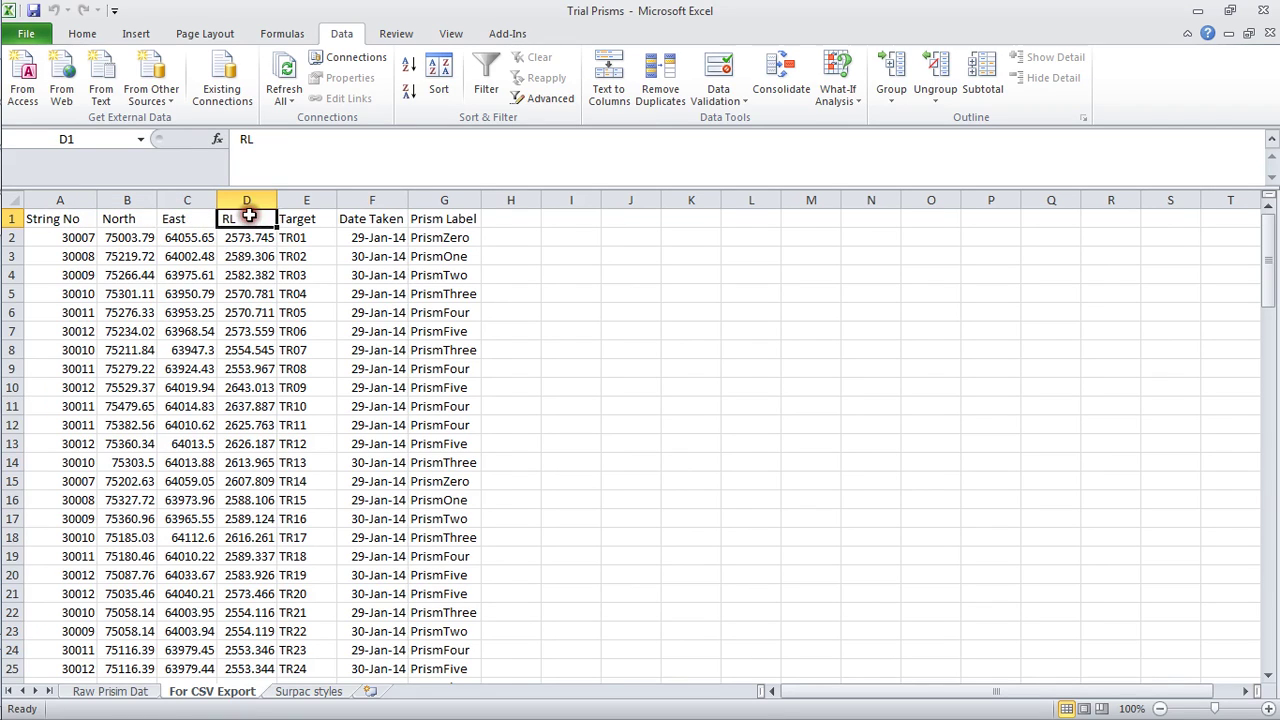
pyautogui.click(302, 222)
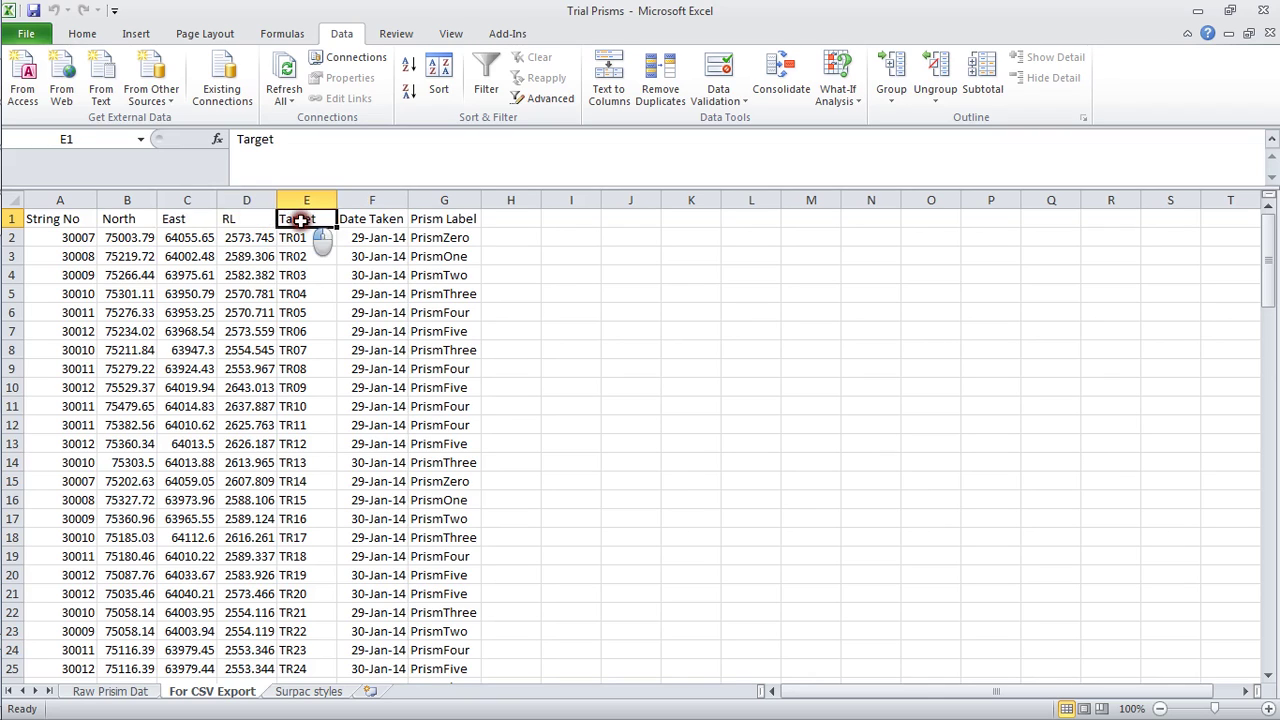
pyautogui.click(372, 219)
pyautogui.click(444, 219)
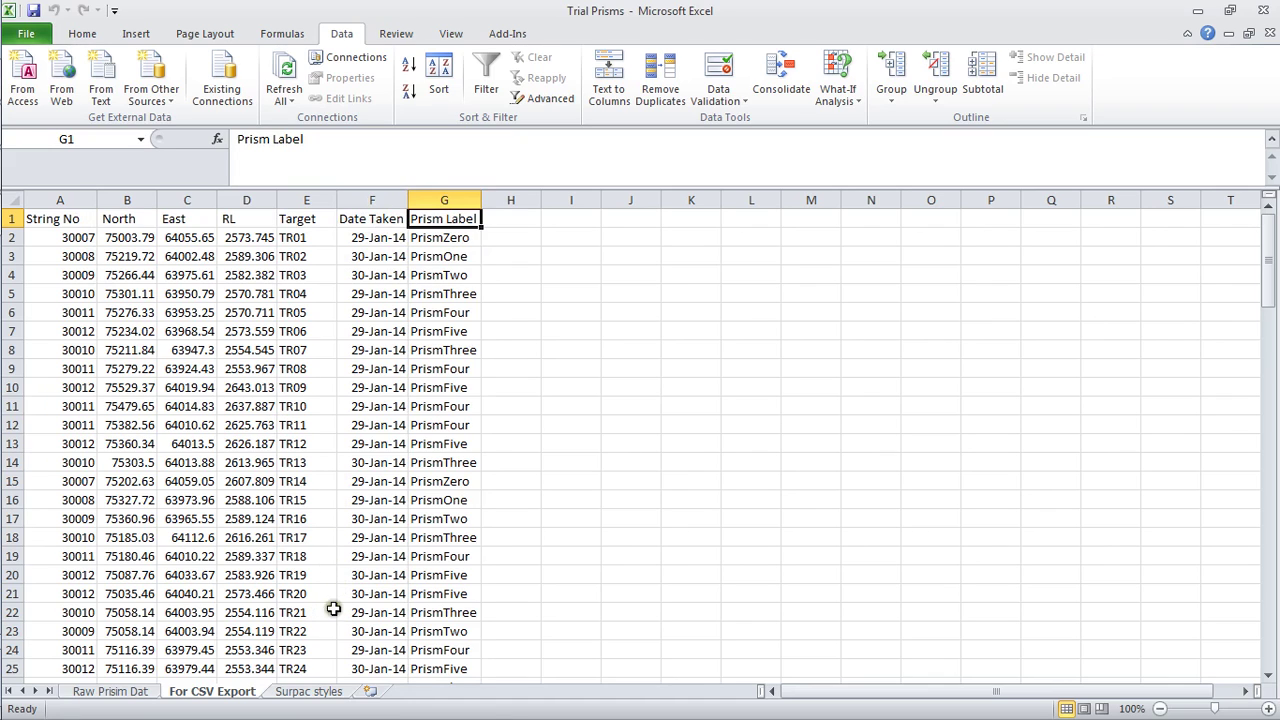
pyautogui.click(307, 691)
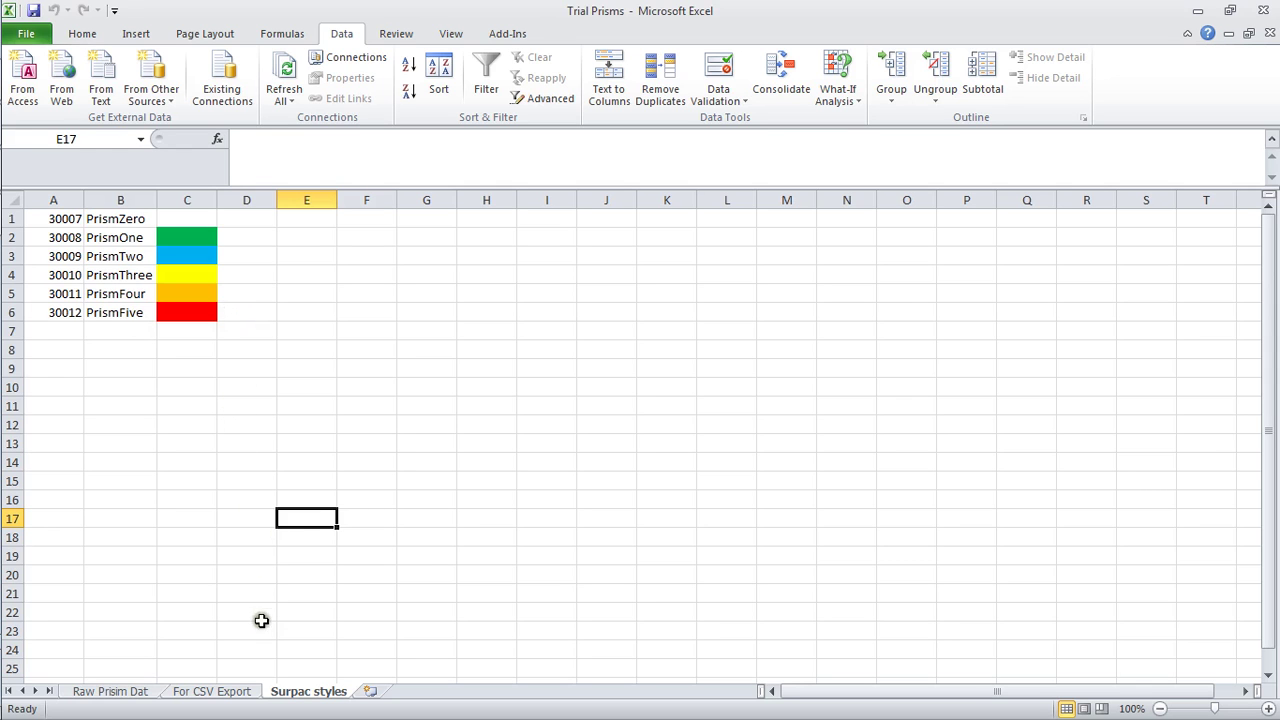
pyautogui.click(130, 692)
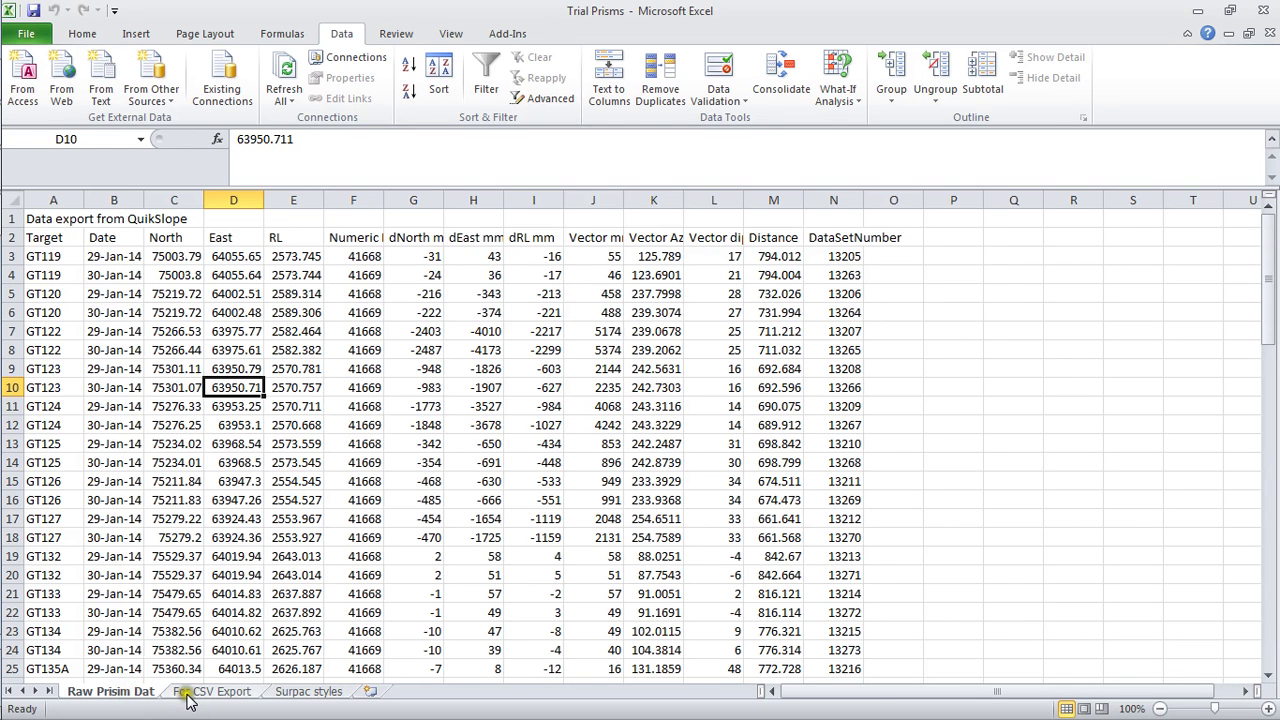
pyautogui.click(186, 692)
pyautogui.click(142, 692)
pyautogui.click(228, 698)
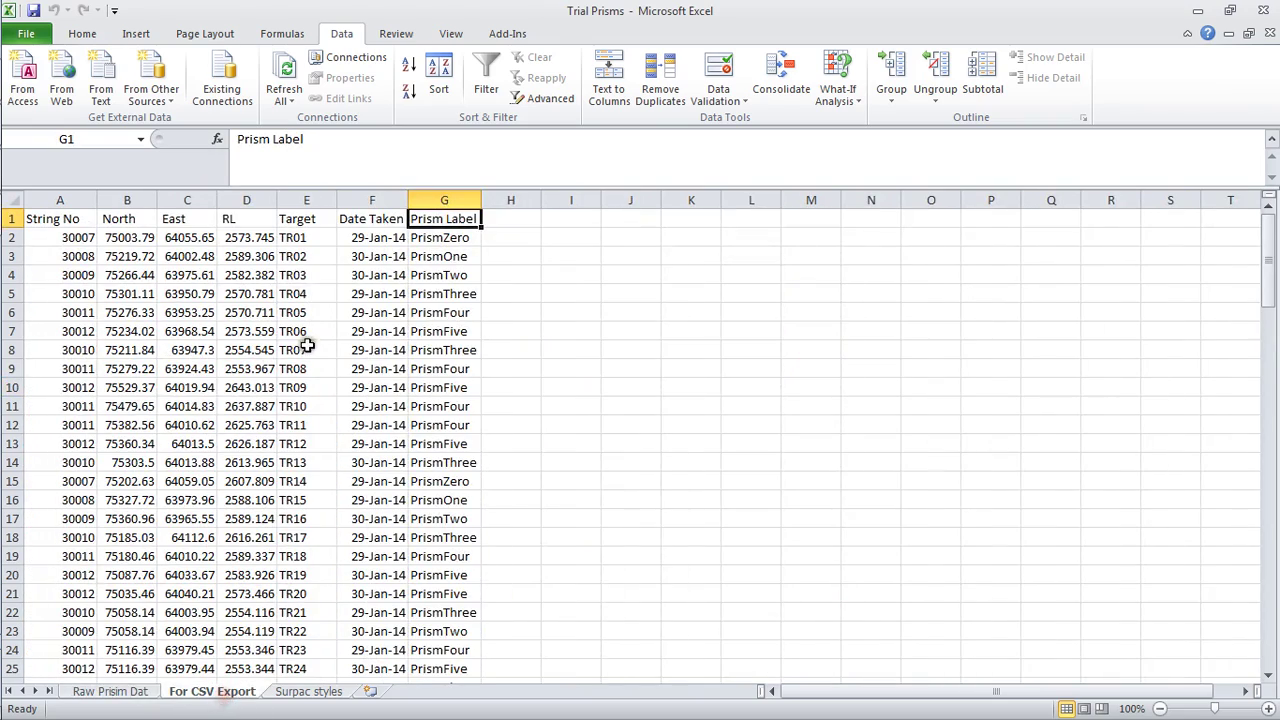
pyautogui.click(122, 692)
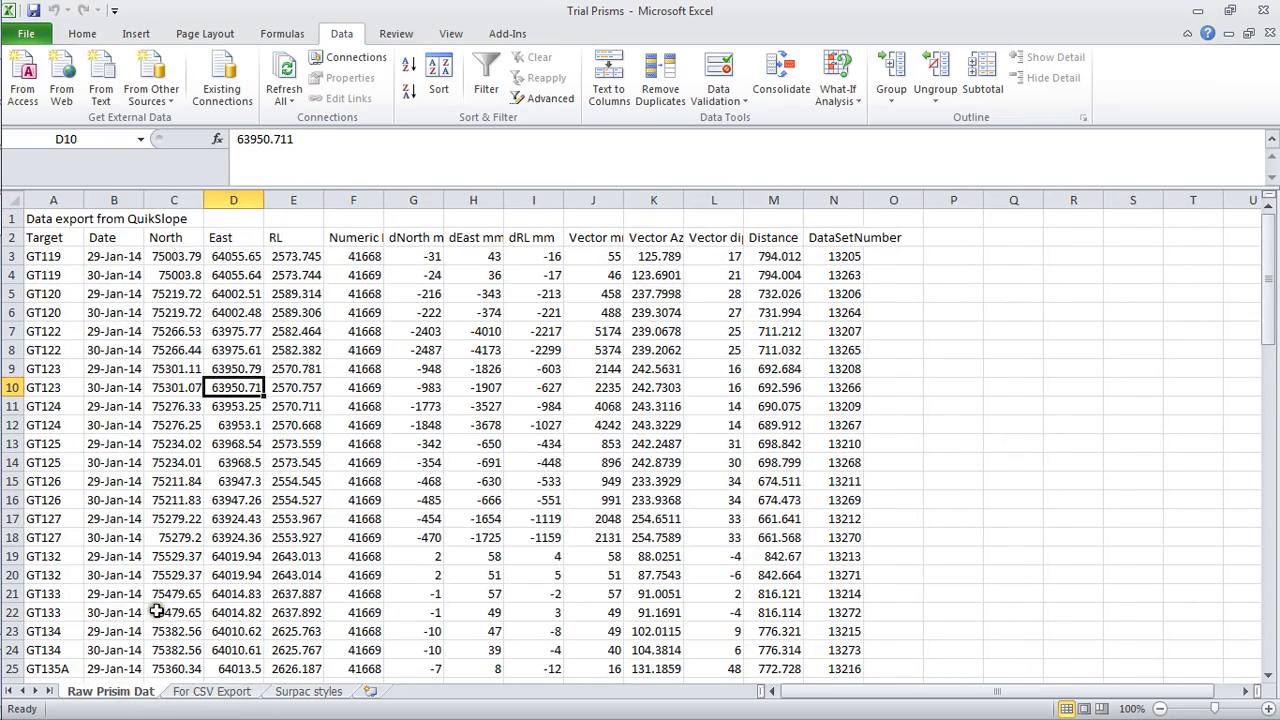
pyautogui.click(205, 692)
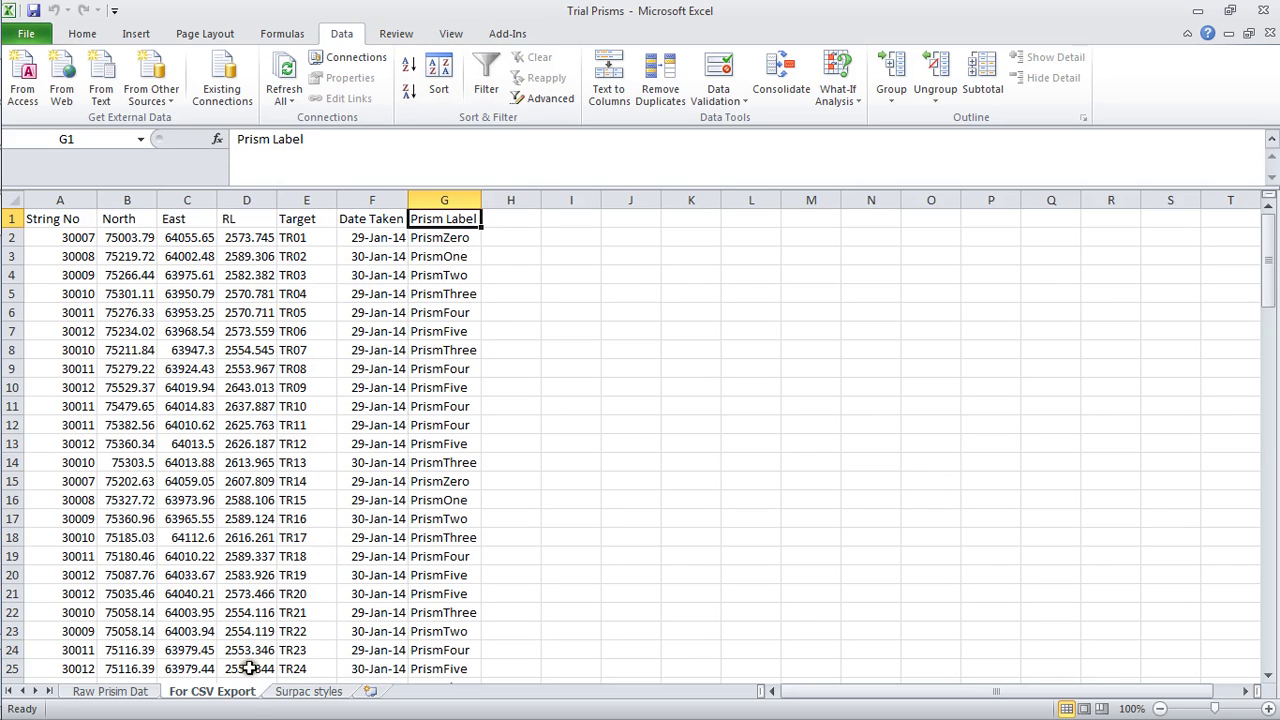
# Copy the For CSV Export sheet into a new workbook, keeping the original
pyautogui.rightClick(226, 692)
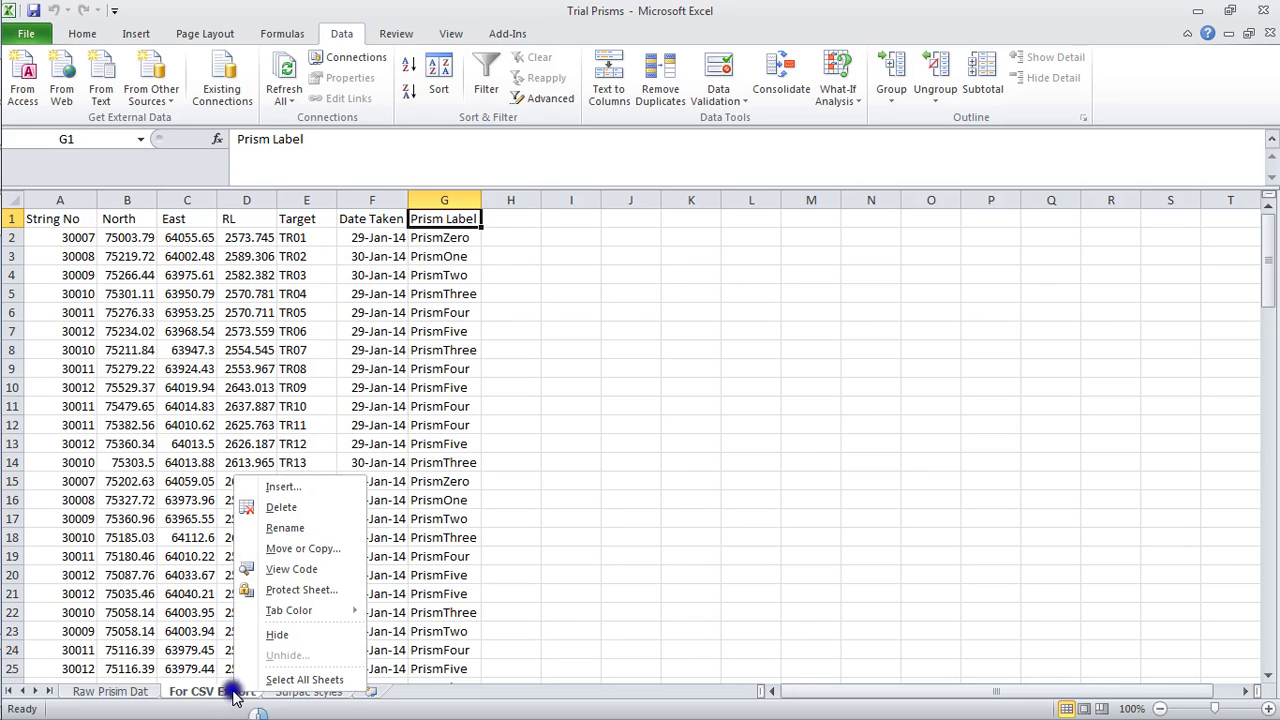
pyautogui.click(288, 549)
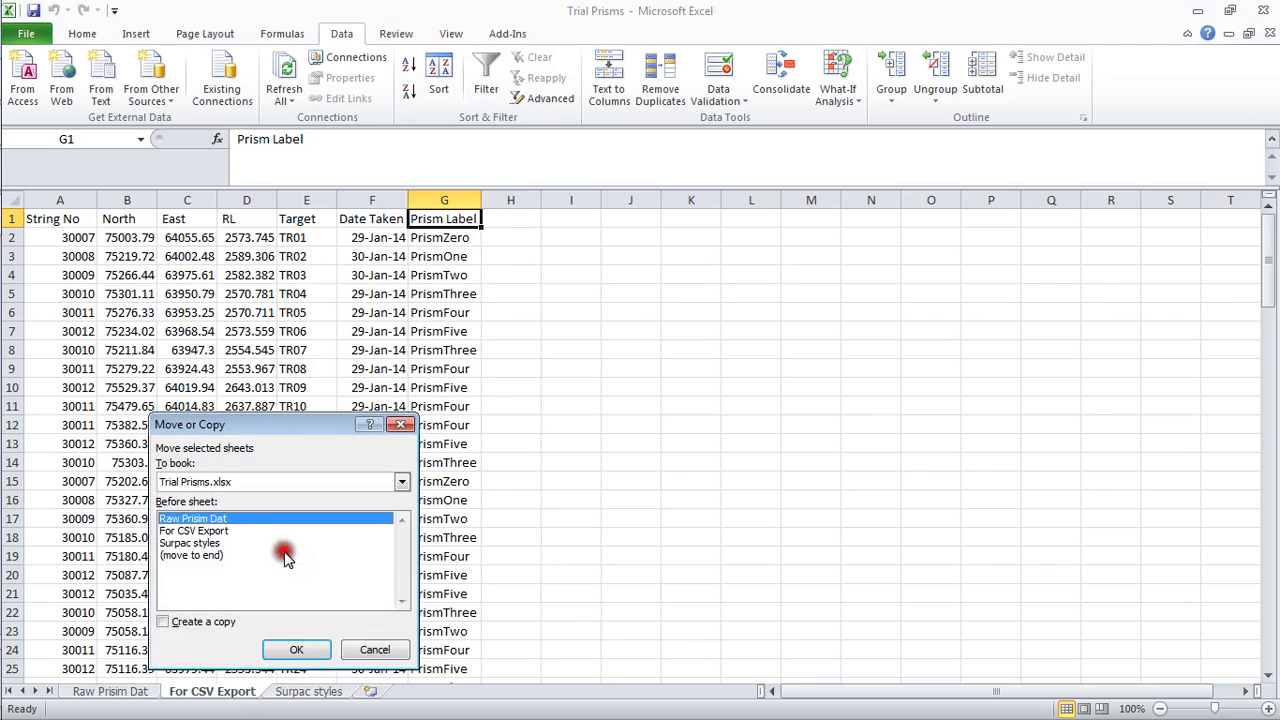
pyautogui.click(164, 622)
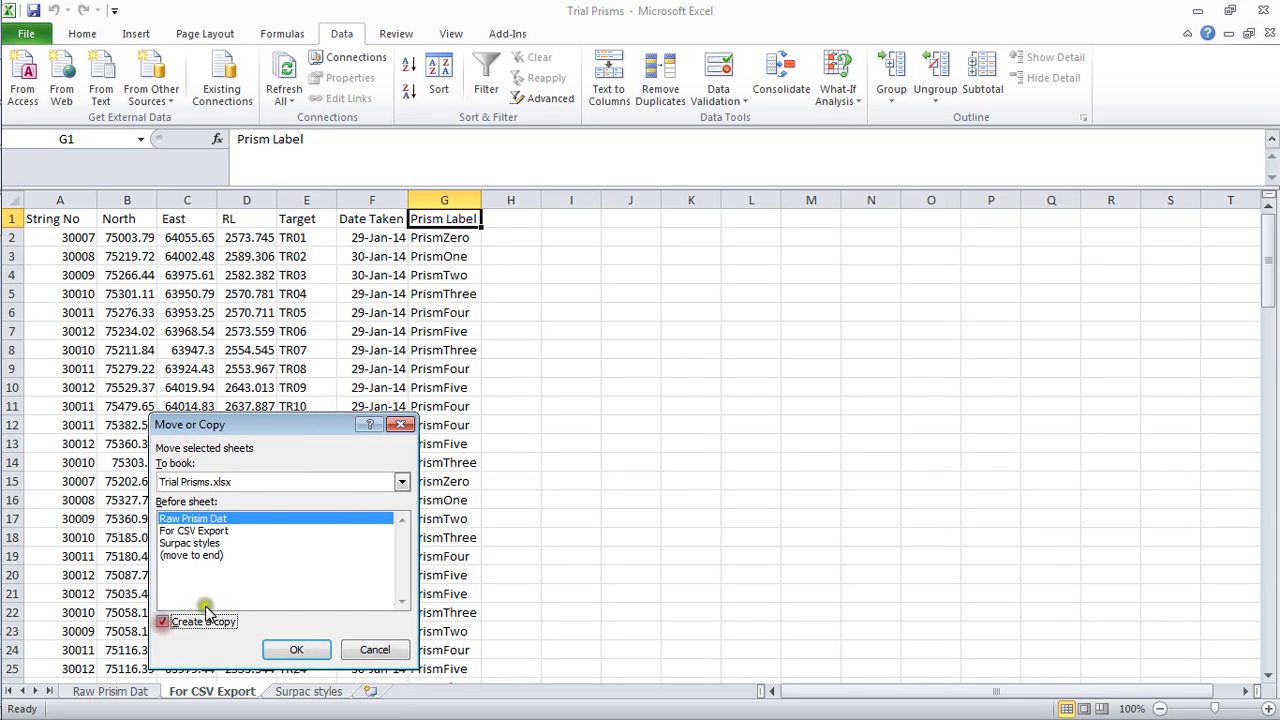
pyautogui.click(400, 483)
pyautogui.click(268, 497)
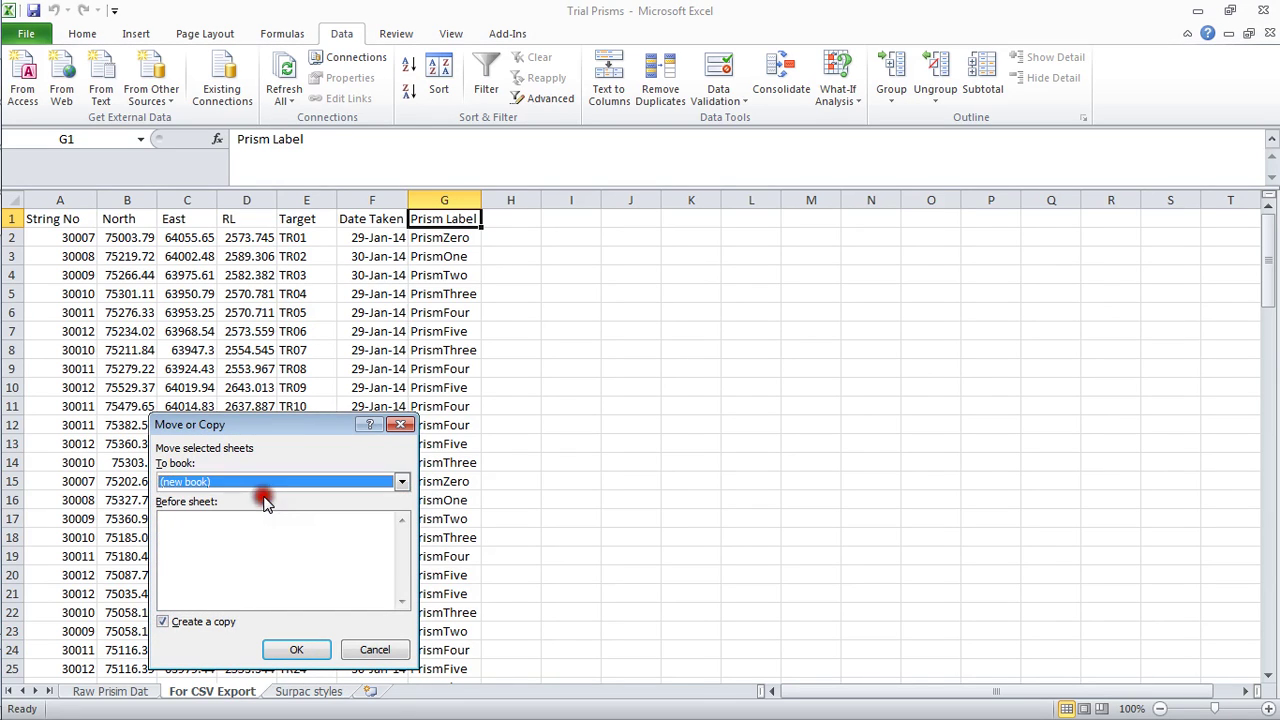
pyautogui.click(297, 650)
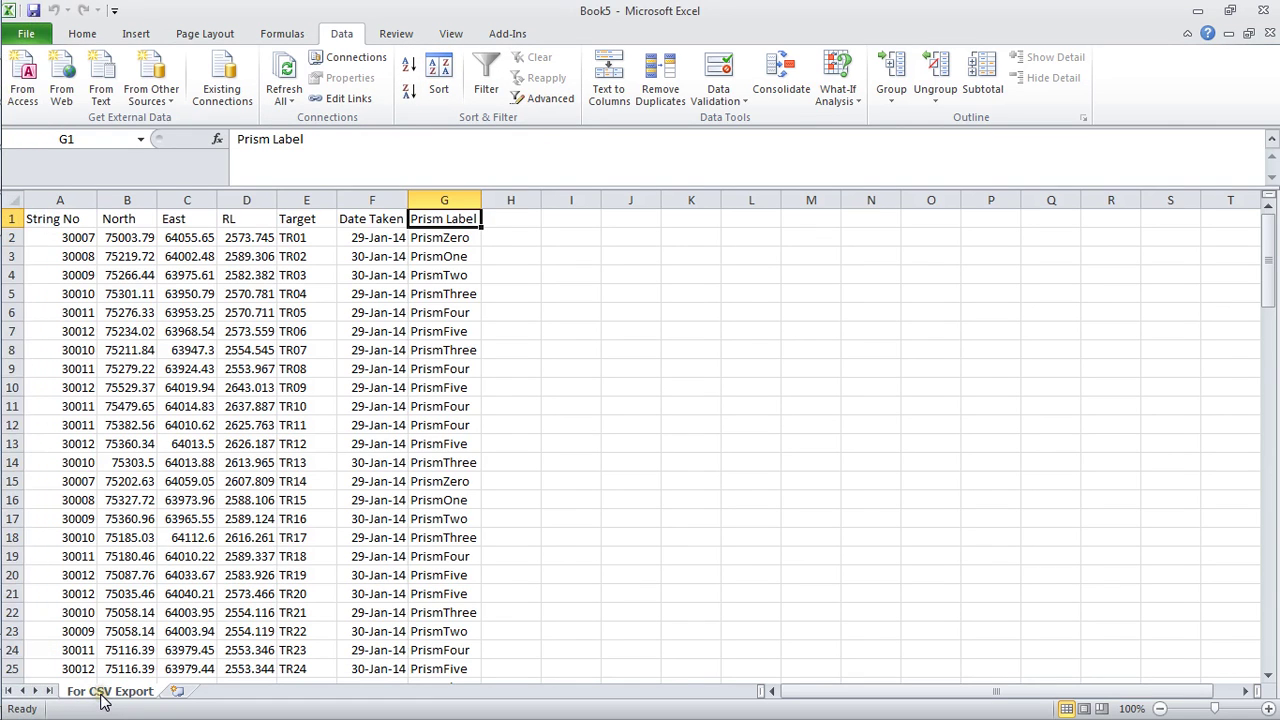
# Save Book5 as Book5.csv in CSV (Comma delimited) format
pyautogui.click(28, 33)
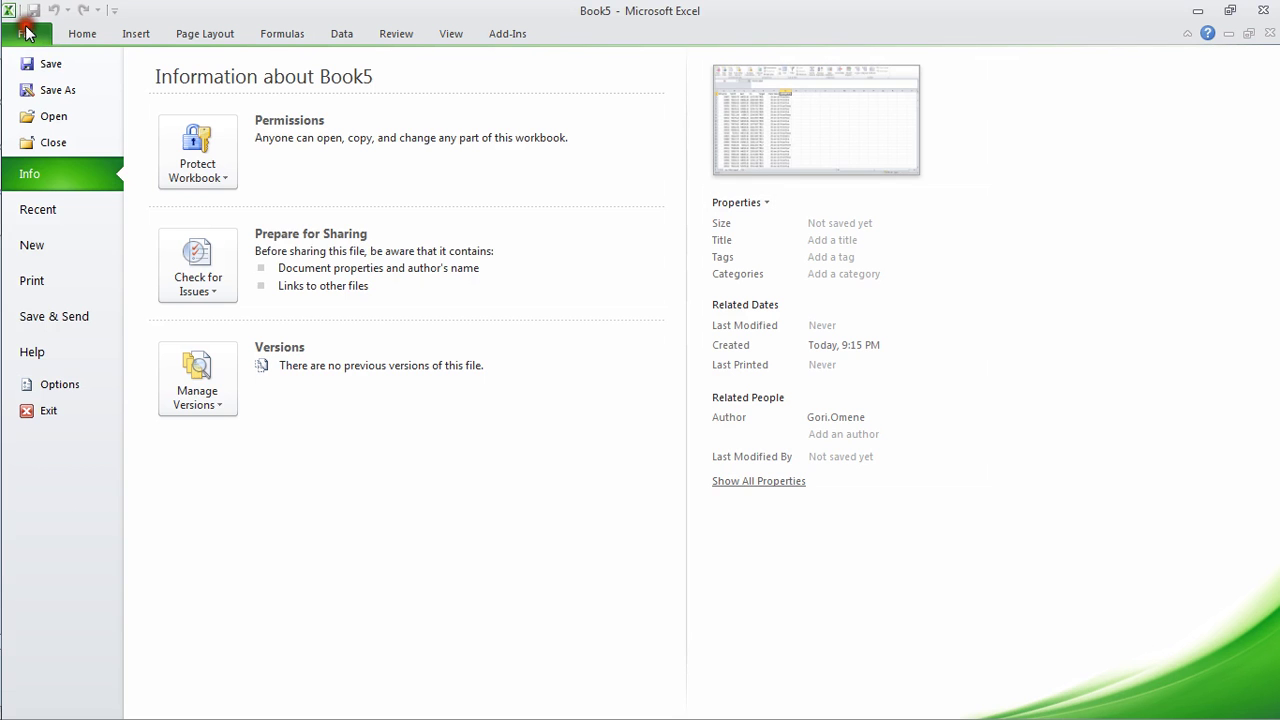
pyautogui.click(57, 89)
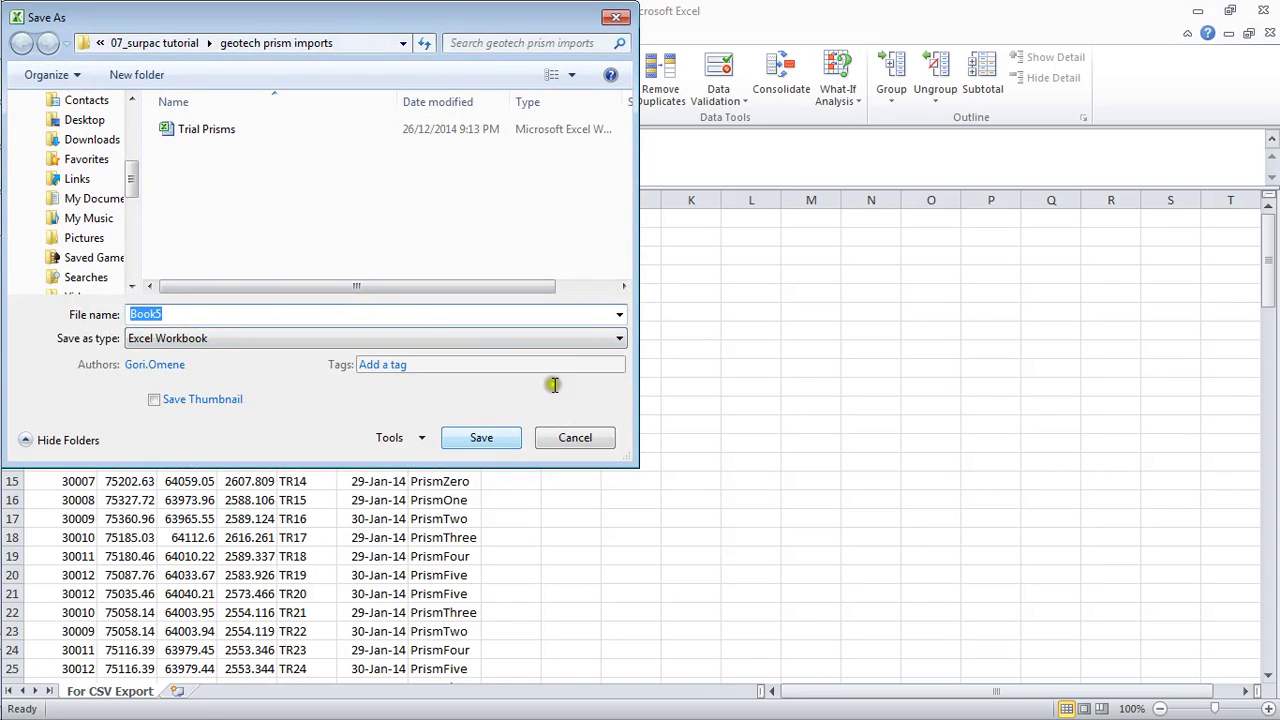
pyautogui.click(603, 339)
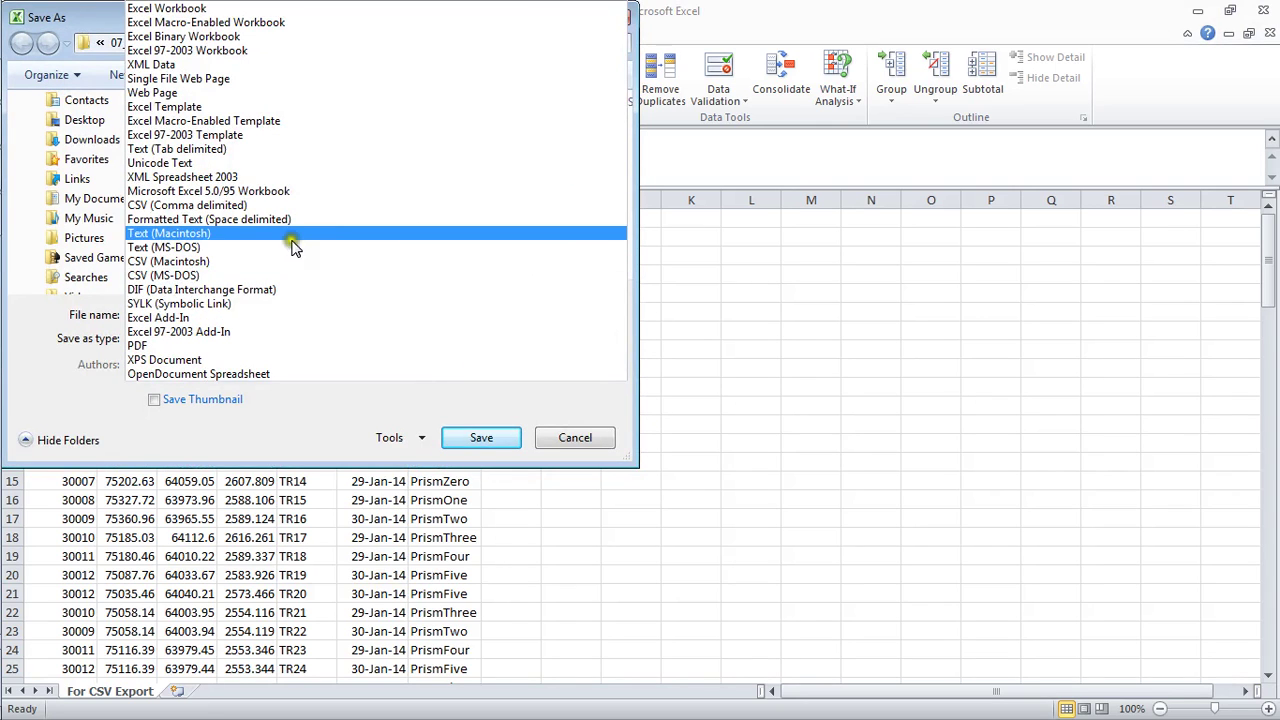
pyautogui.click(257, 205)
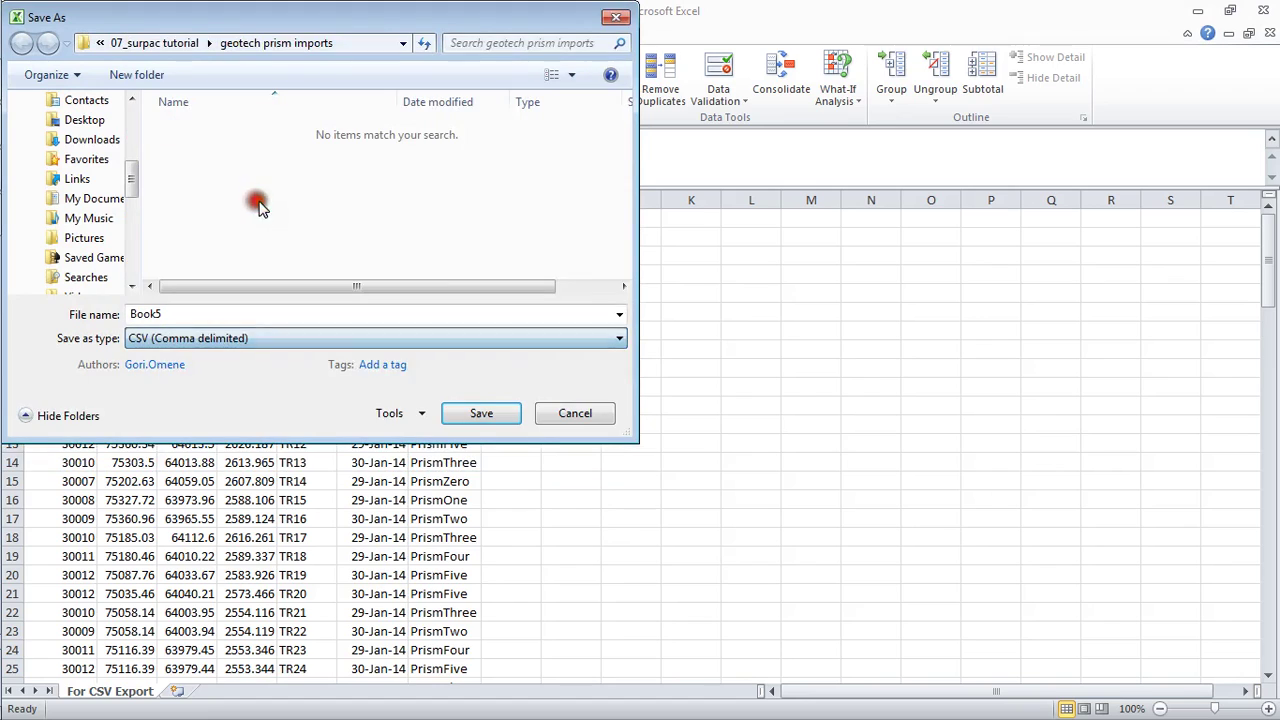
pyautogui.click(476, 410)
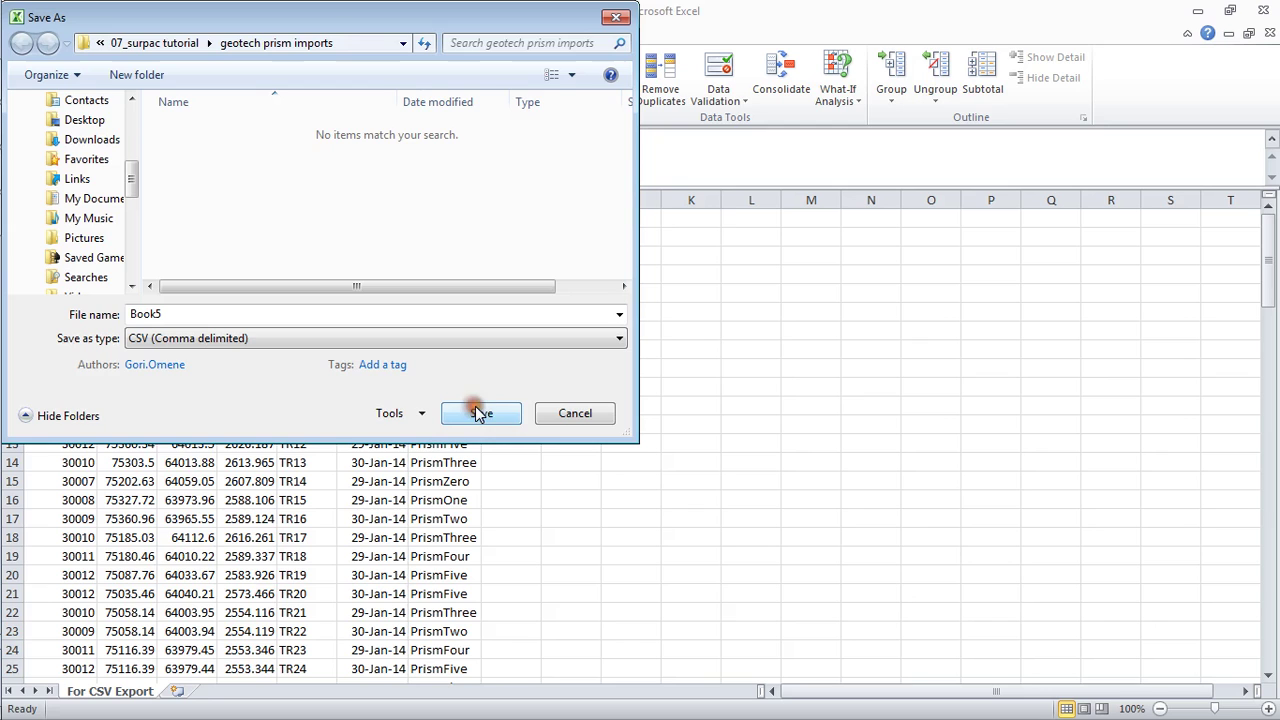
pyautogui.click(567, 434)
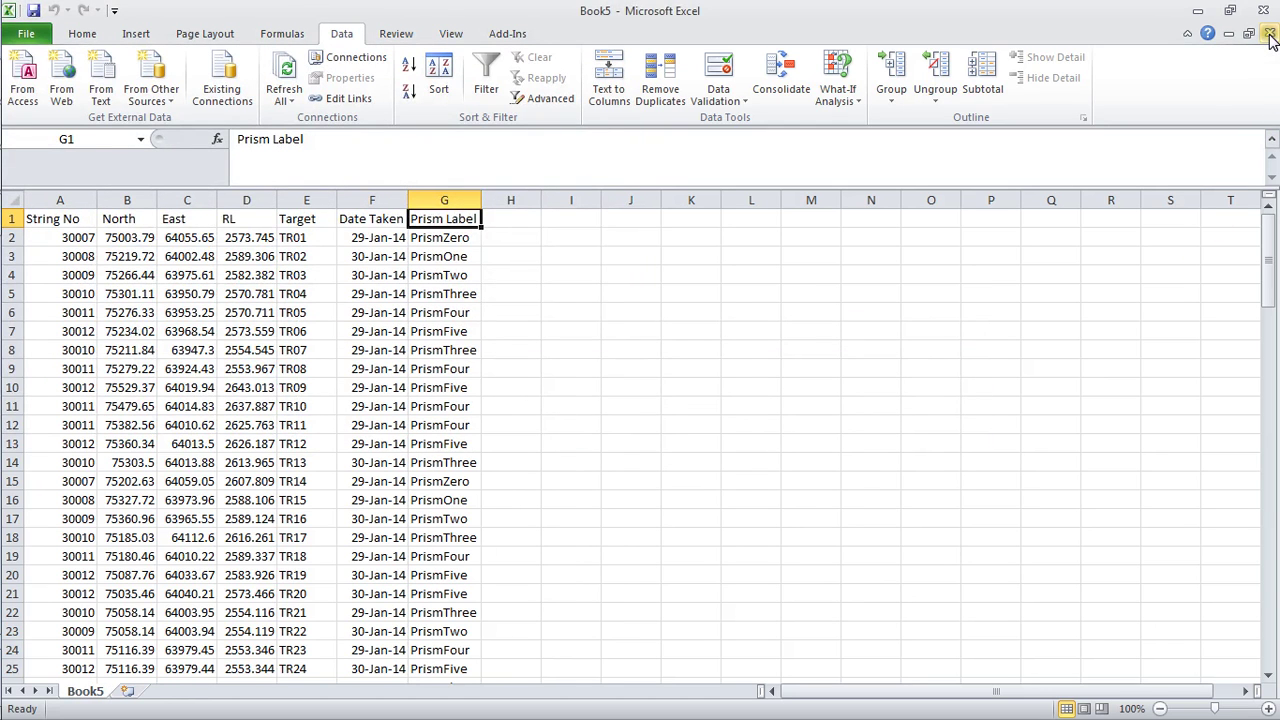
# Close Book5, saving it and keeping the CSV format
pyautogui.click(1268, 36)
pyautogui.click(554, 391)
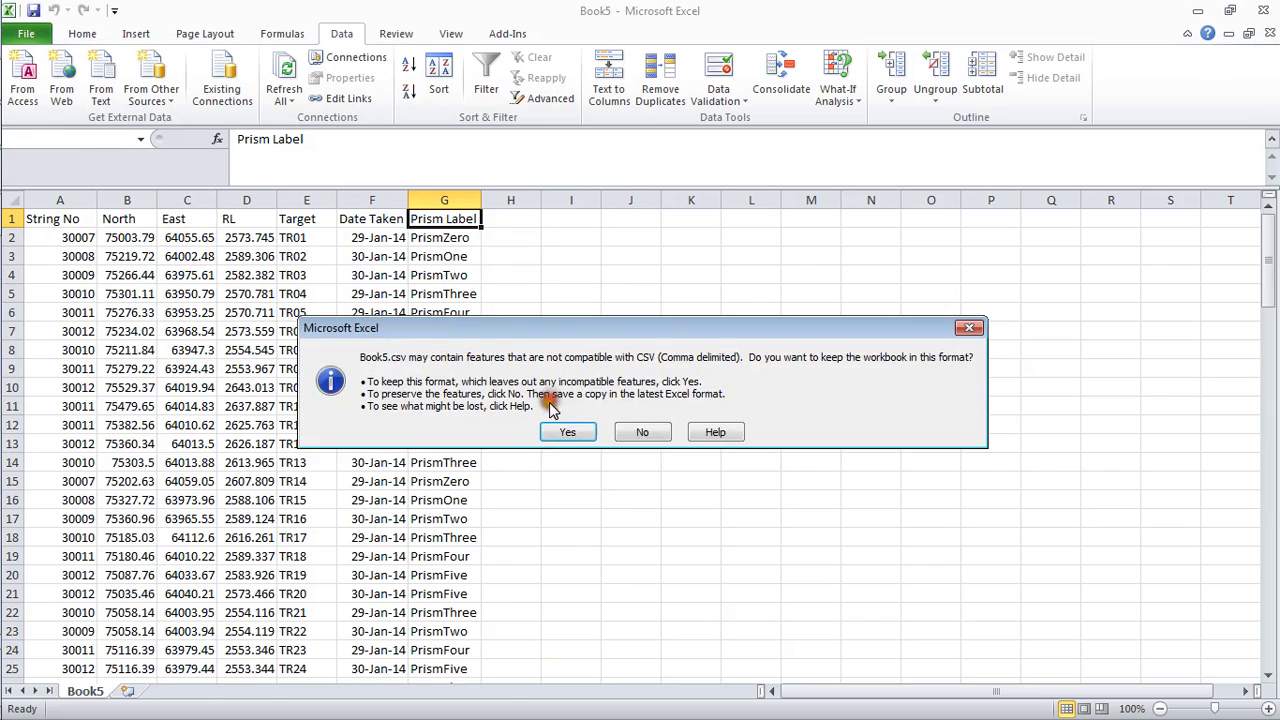
pyautogui.click(567, 434)
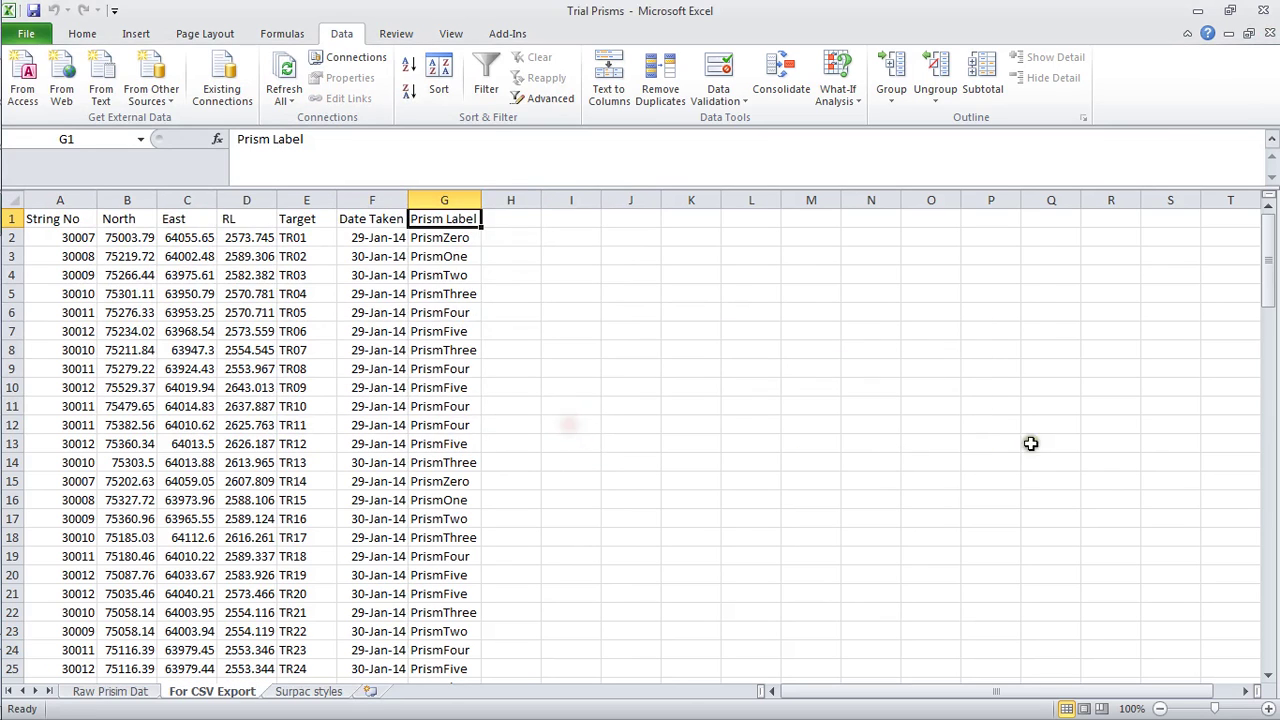
# Back in Surpac, refresh the geotech prism imports folder so Book5.csv appears
pyautogui.moveTo(6, 660)
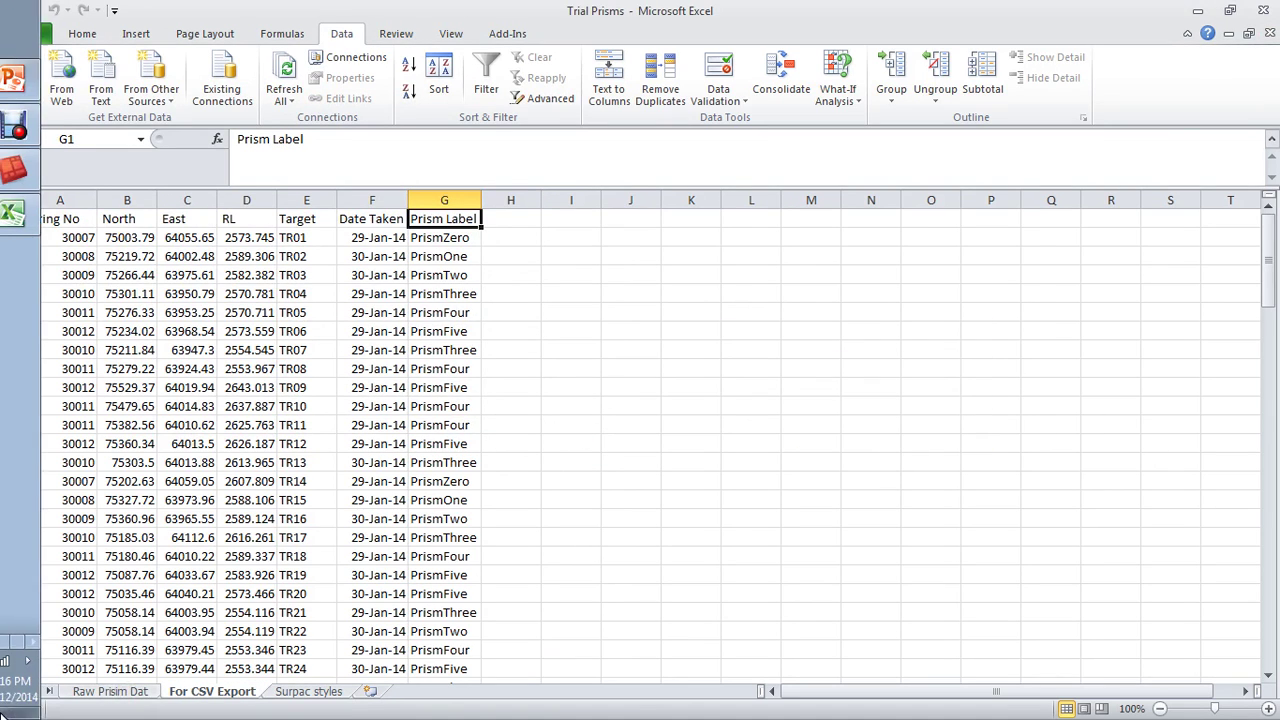
pyautogui.click(28, 174)
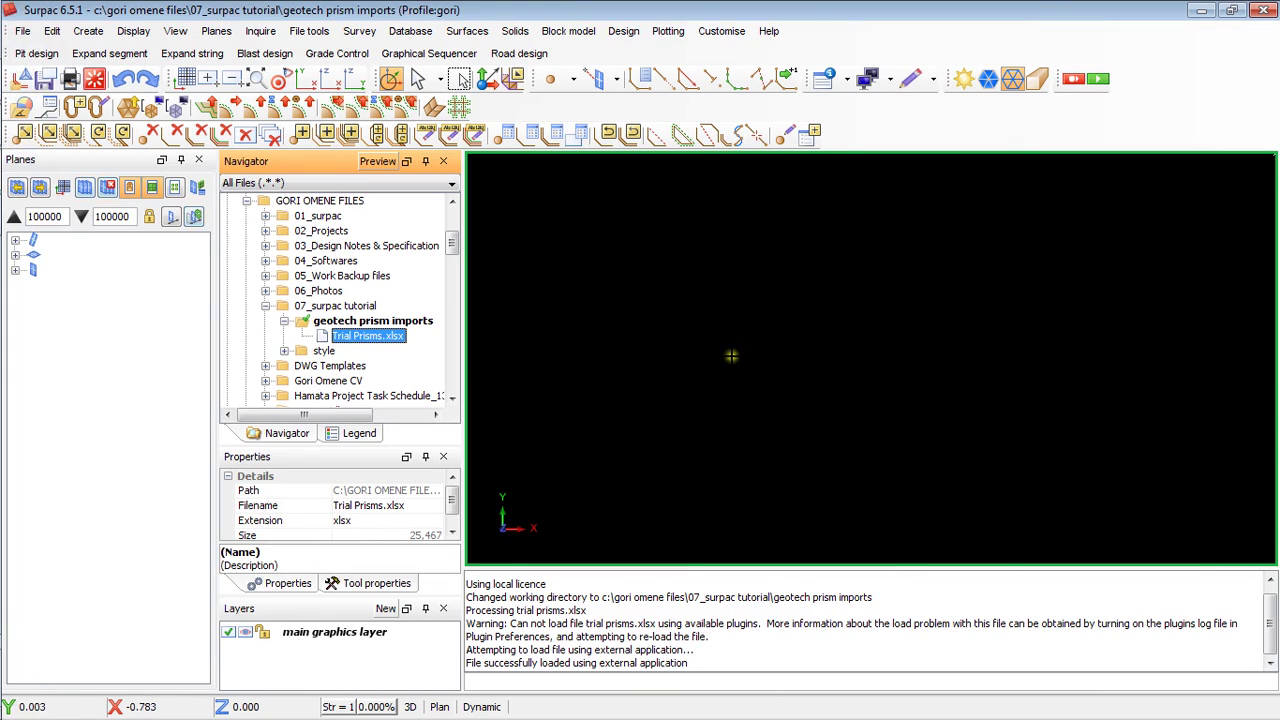
pyautogui.rightClick(350, 328)
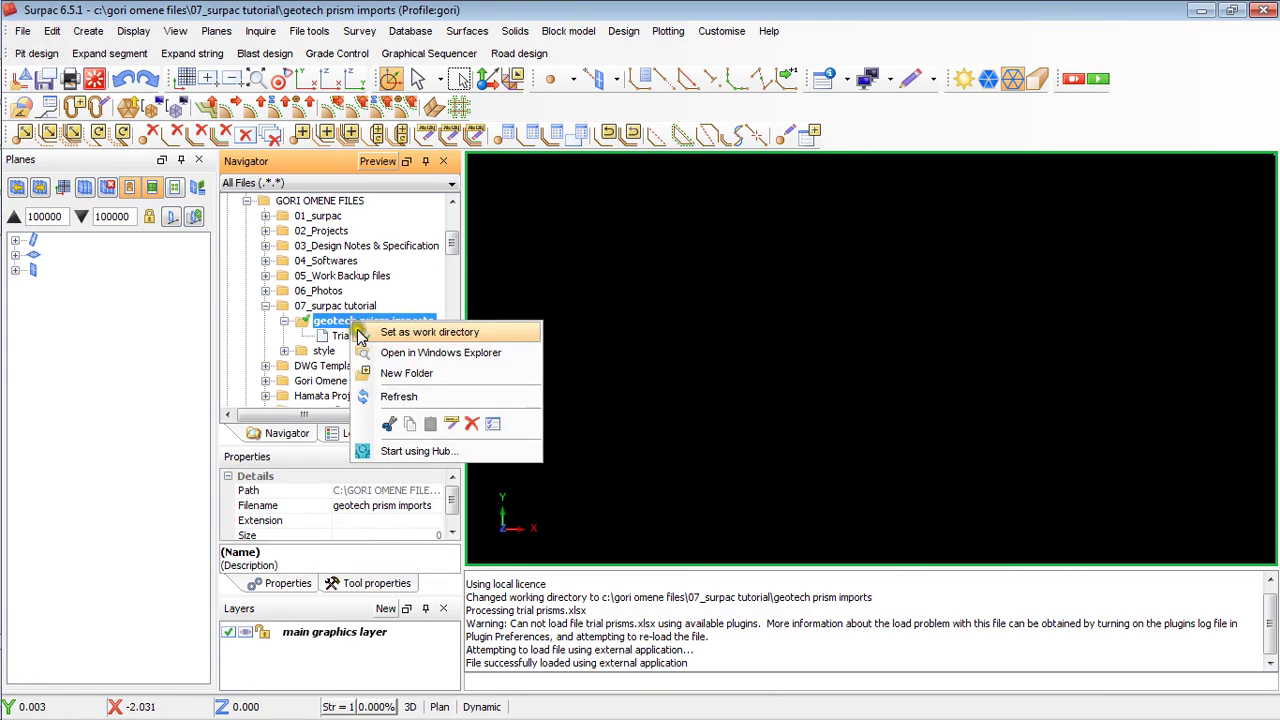
pyautogui.click(400, 398)
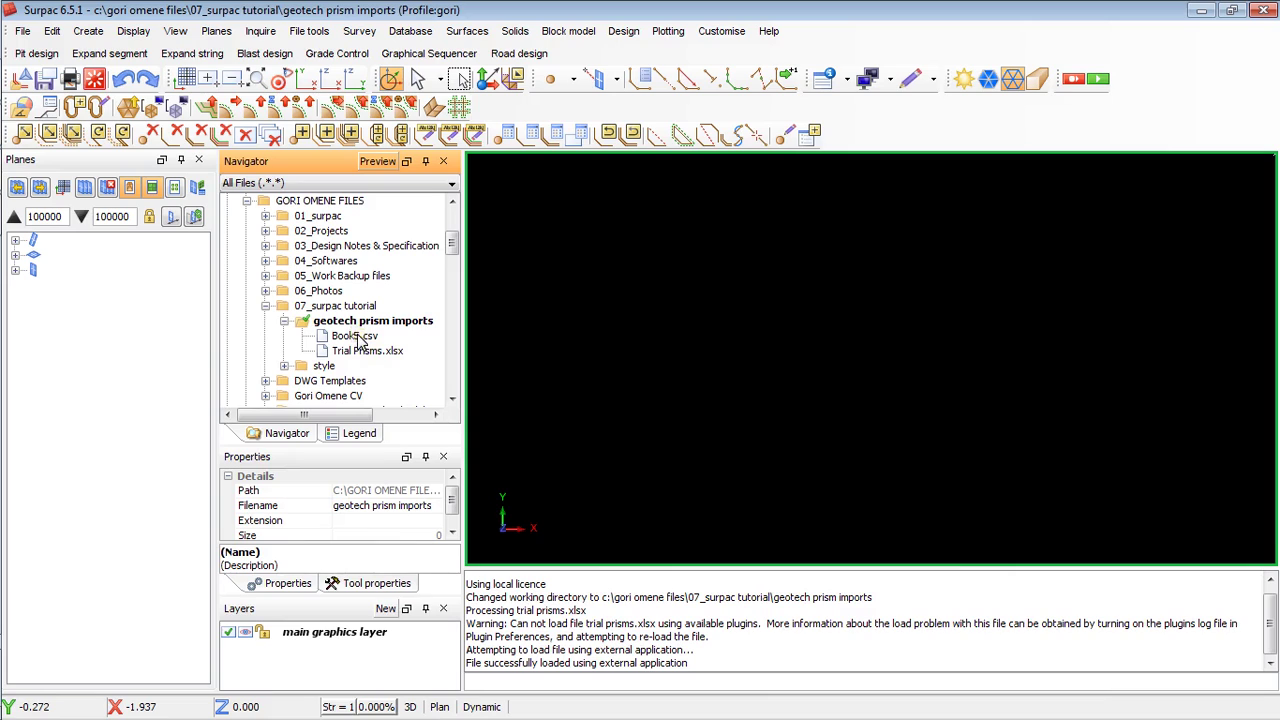
# Start a Data from many files (string) import of Book5.csv with output location Tutorial
pyautogui.click(24, 32)
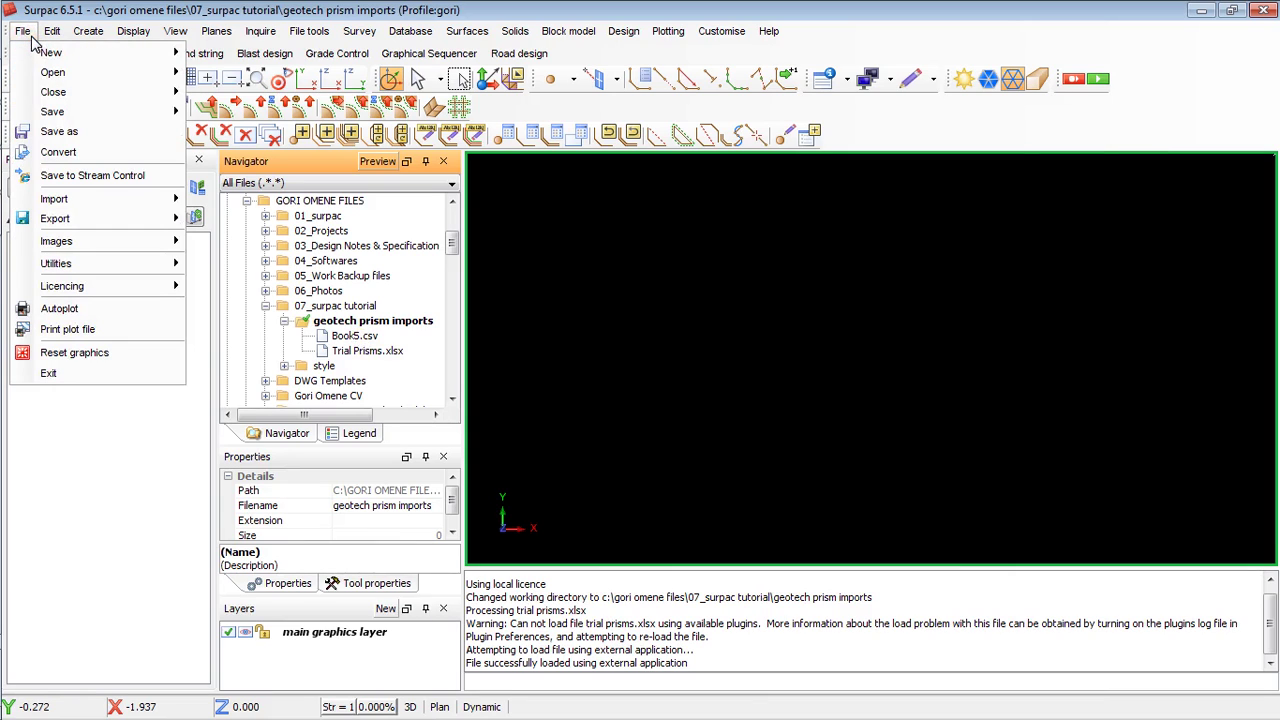
pyautogui.moveTo(77, 227)
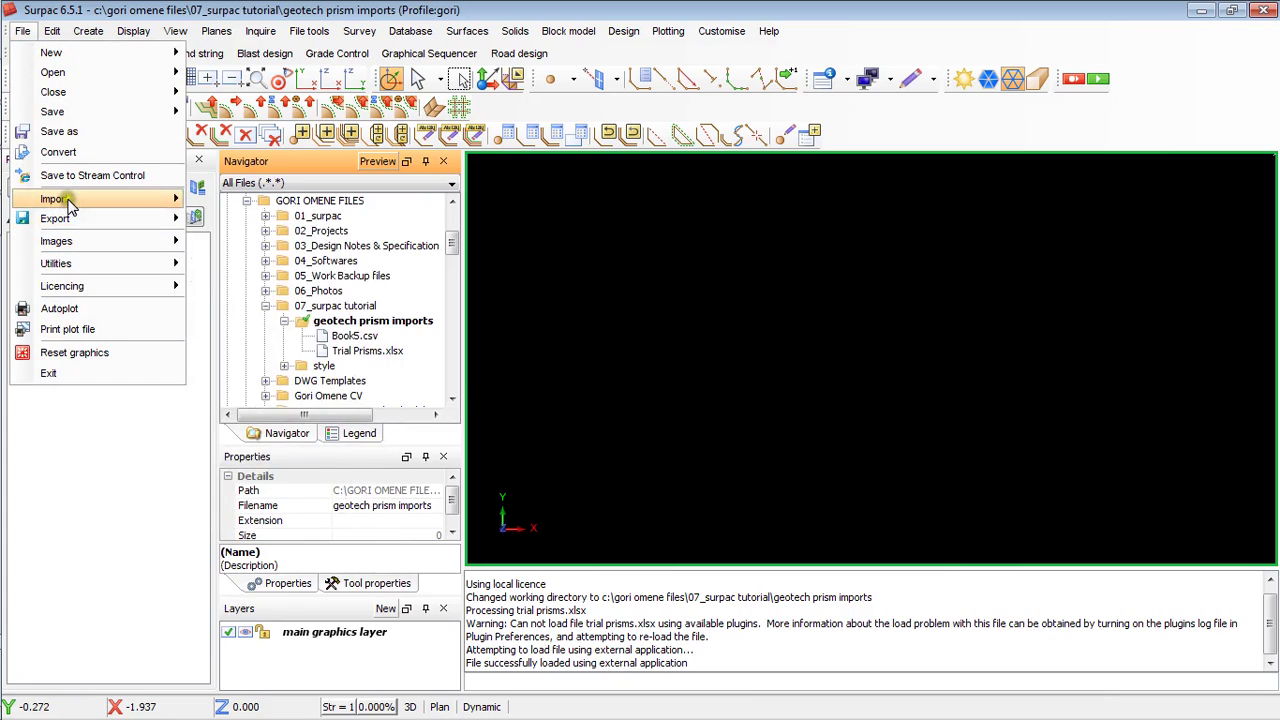
pyautogui.moveTo(70, 202)
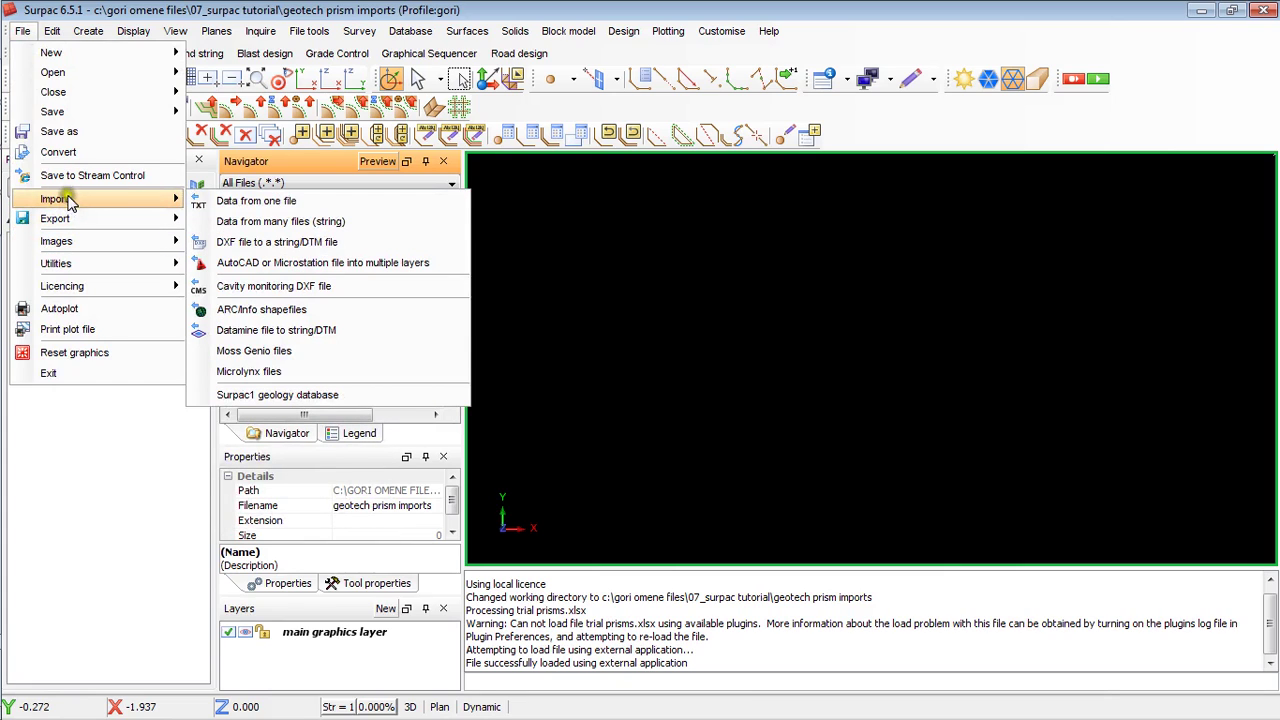
pyautogui.click(278, 222)
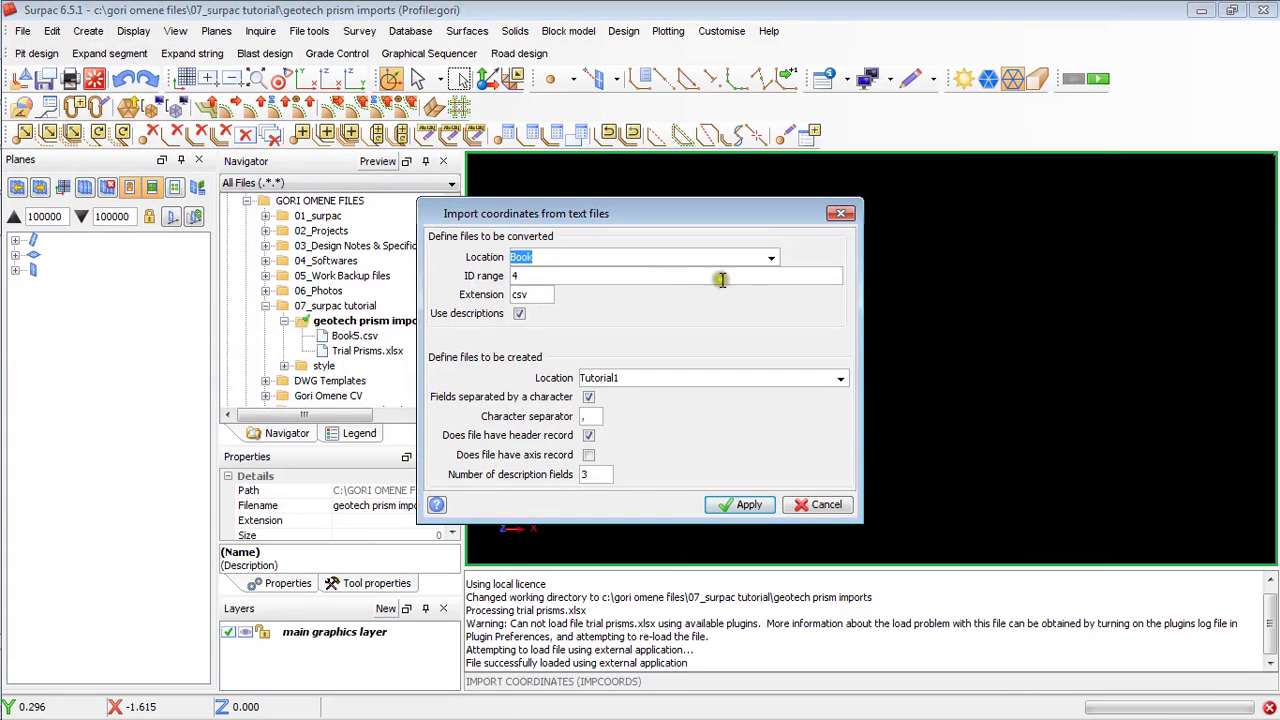
pyautogui.click(772, 256)
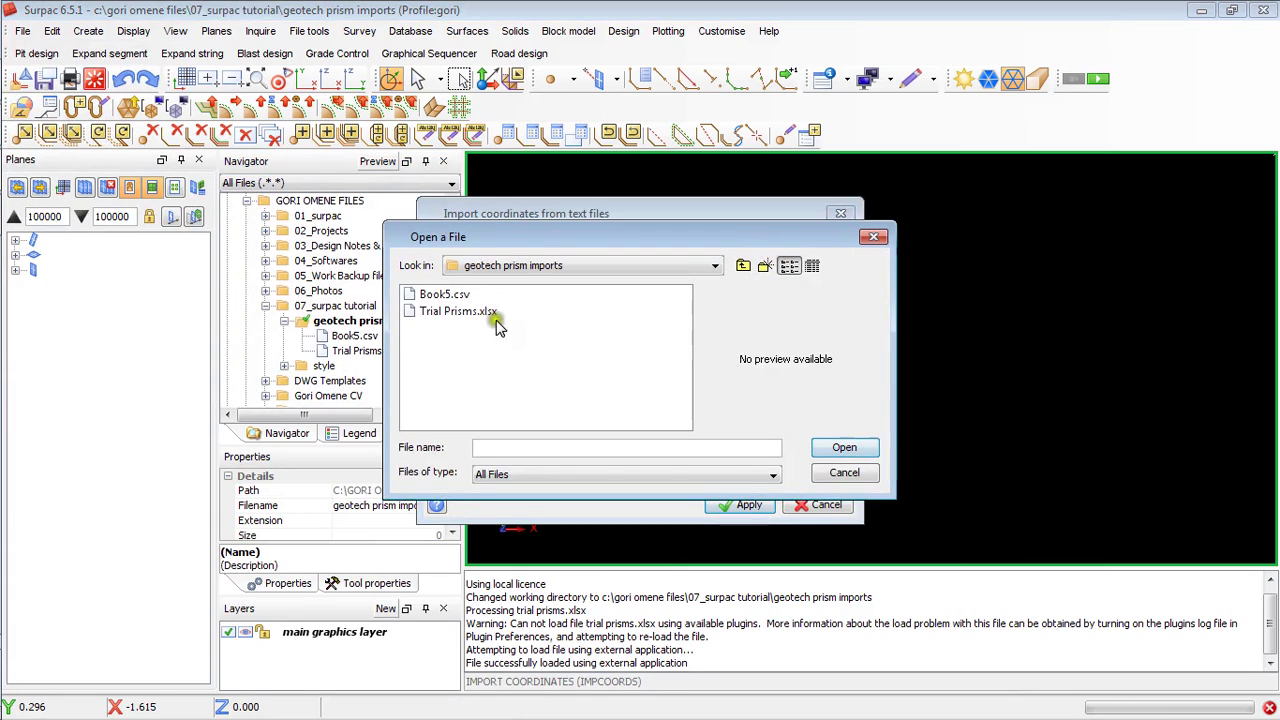
pyautogui.click(428, 294)
pyautogui.click(851, 452)
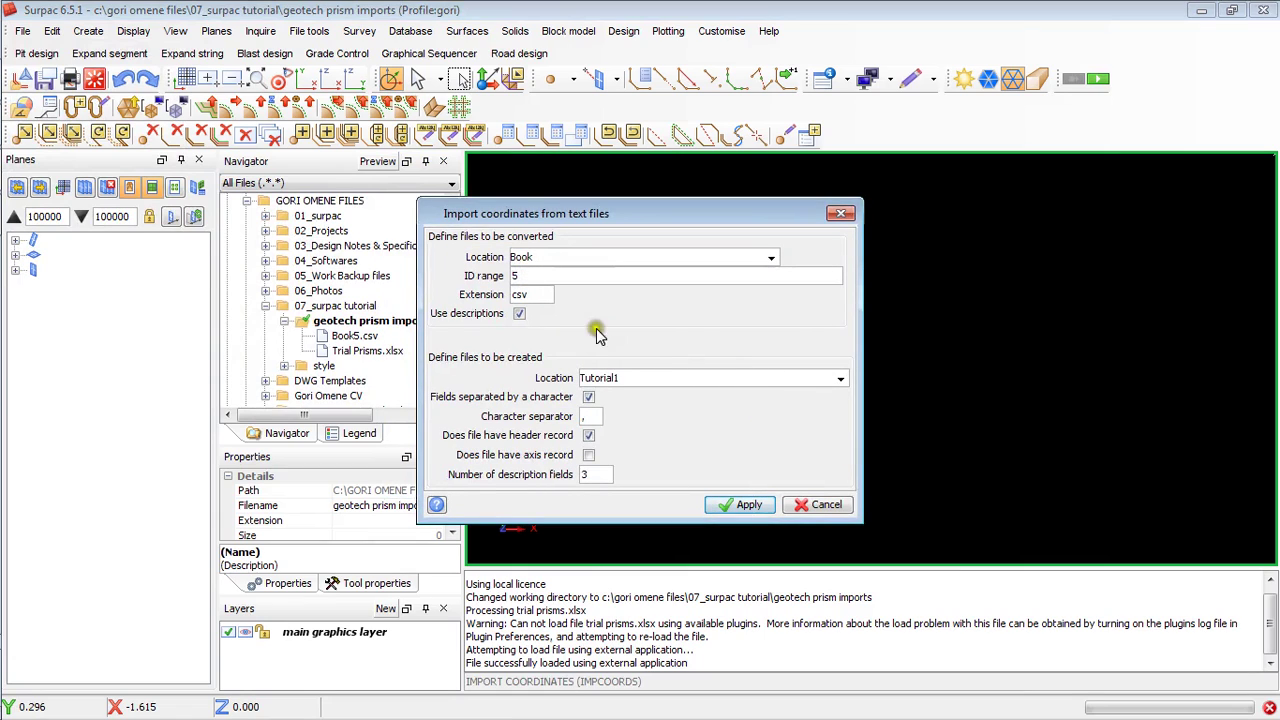
pyautogui.click(719, 377)
pyautogui.click(686, 377)
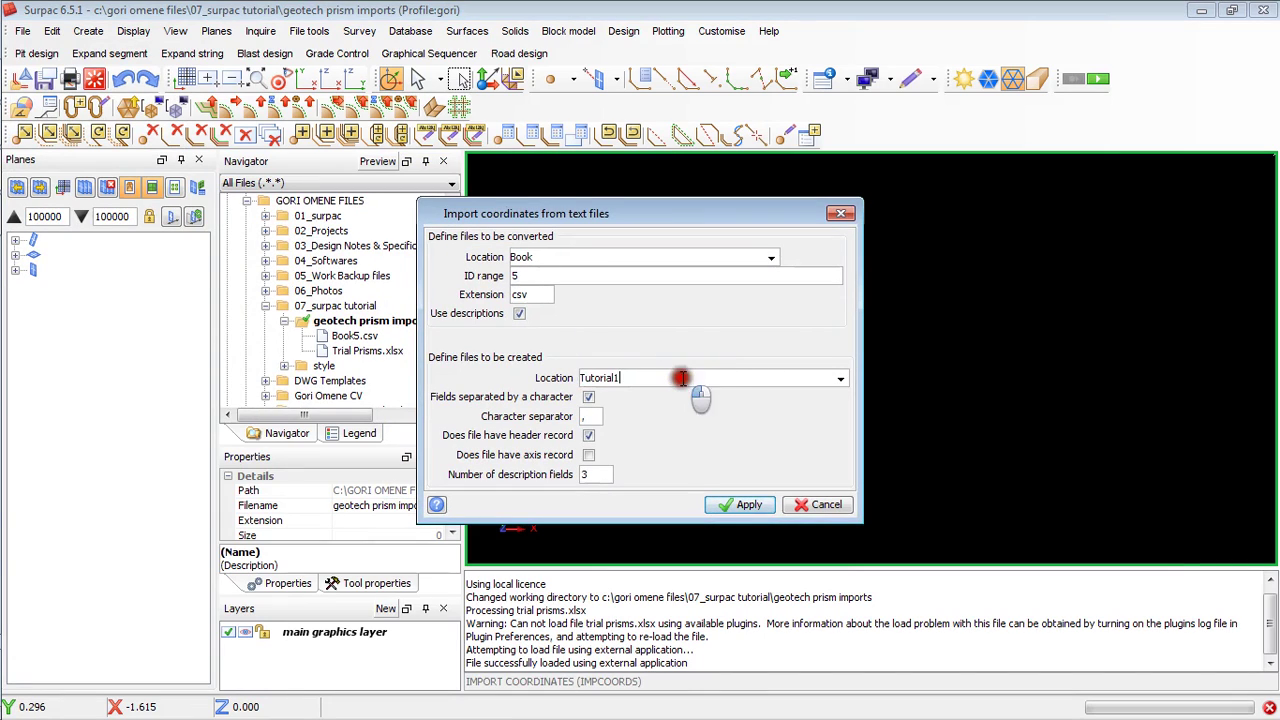
pyautogui.press('BackSpace')
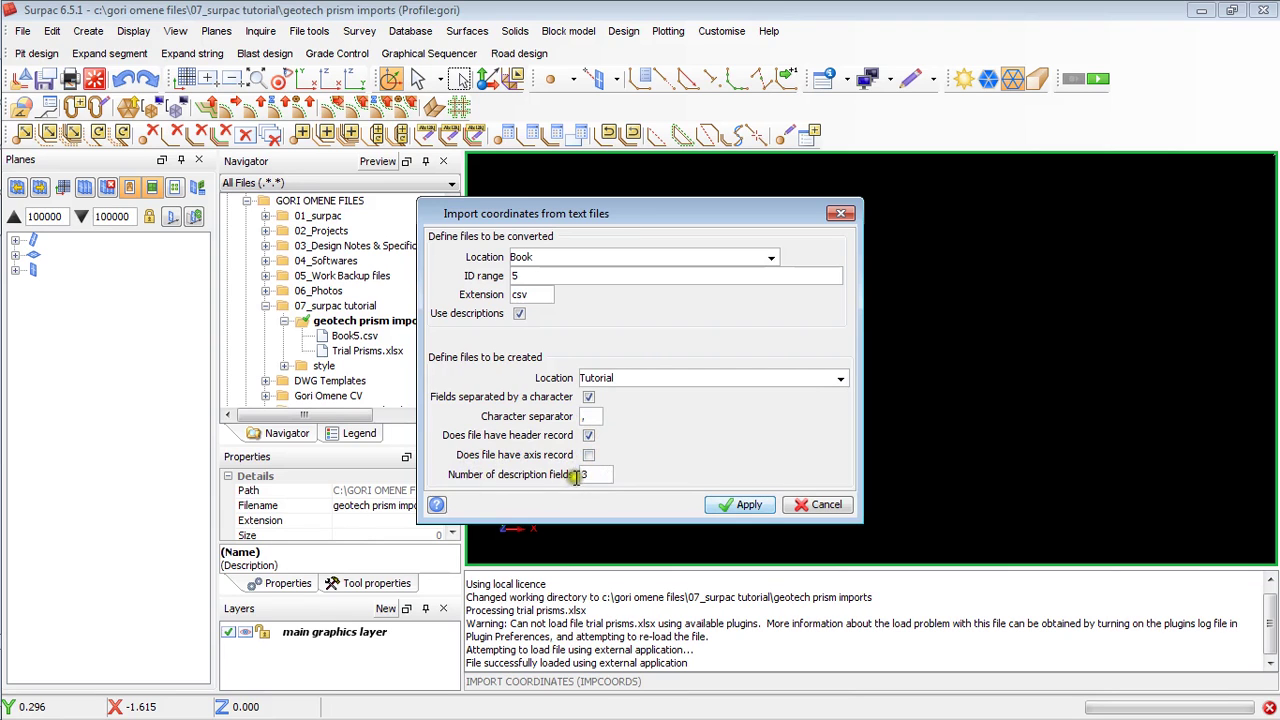
# Check the Target, Date Taken and Prism Label columns in Excel, then apply the import settings
pyautogui.moveTo(4, 688)
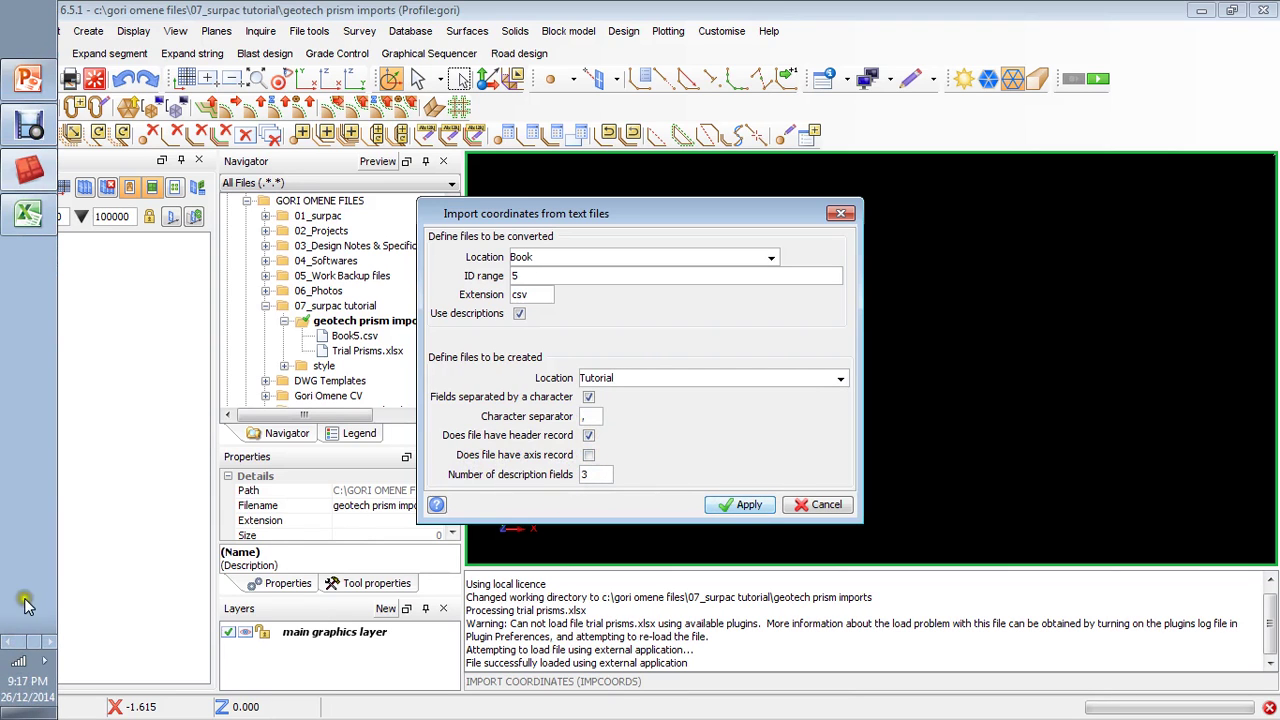
pyautogui.click(28, 213)
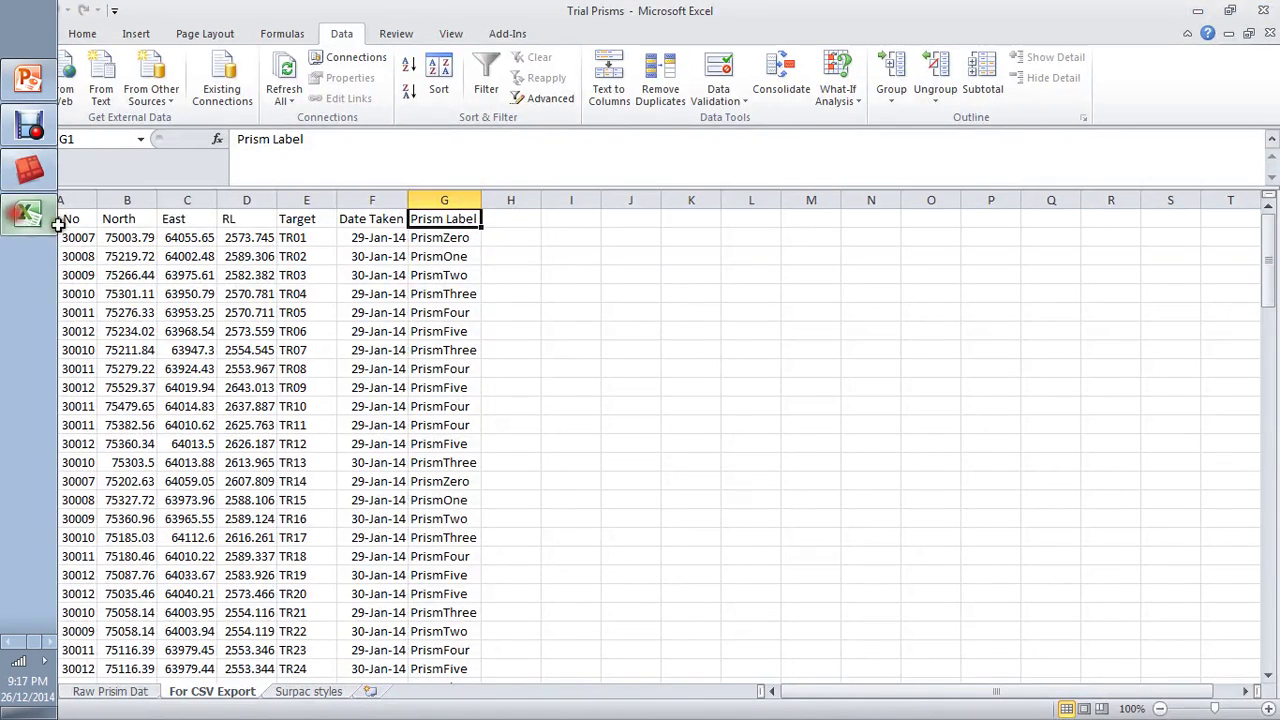
pyautogui.click(312, 222)
pyautogui.click(372, 220)
pyautogui.click(445, 220)
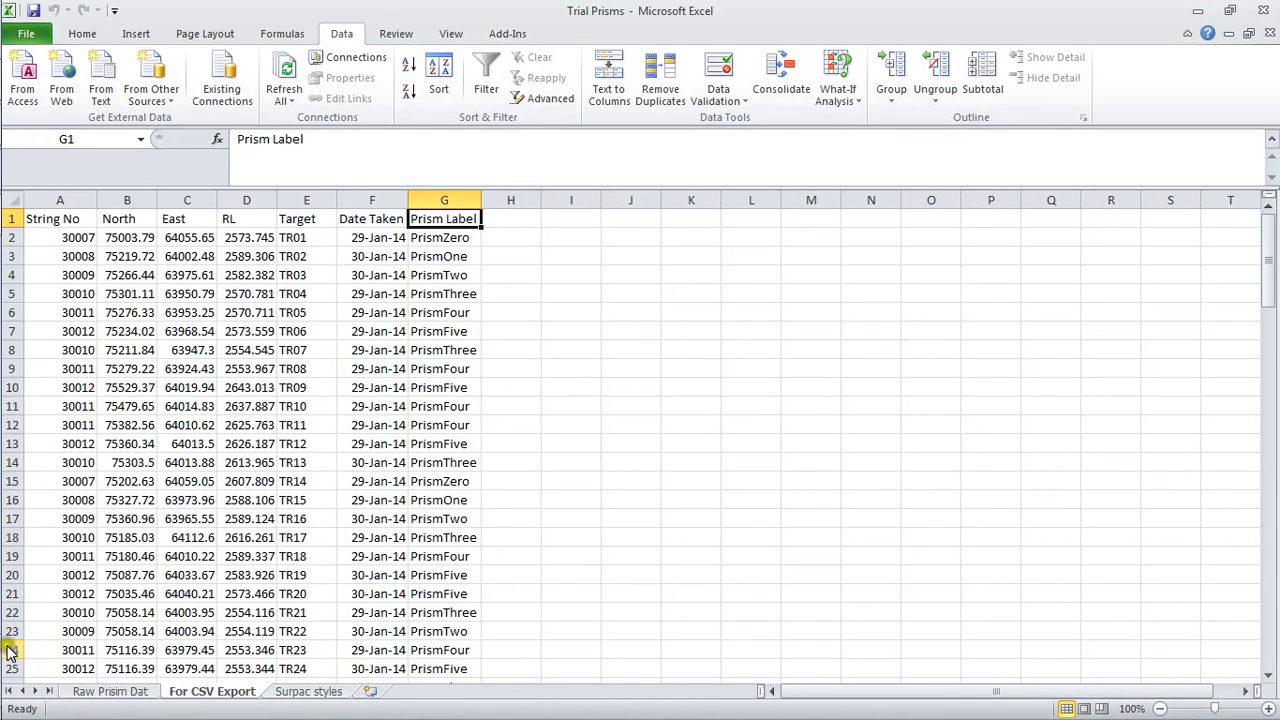
pyautogui.click(28, 170)
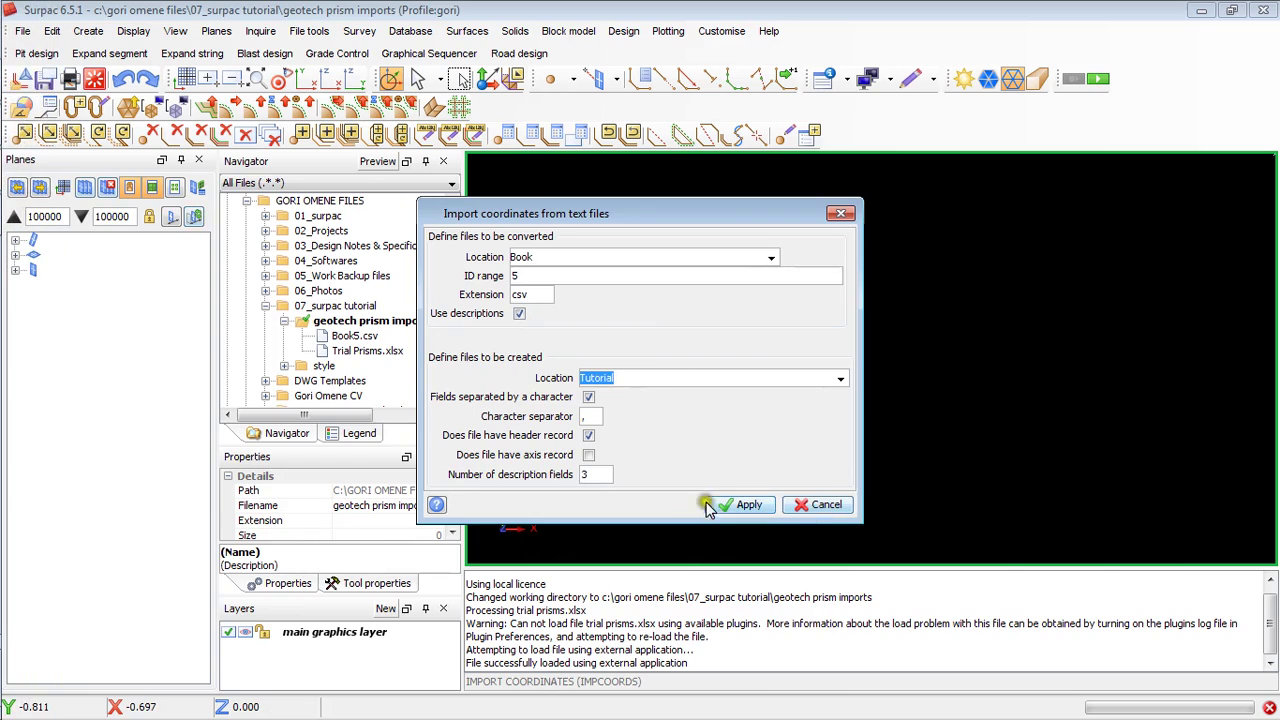
pyautogui.click(738, 506)
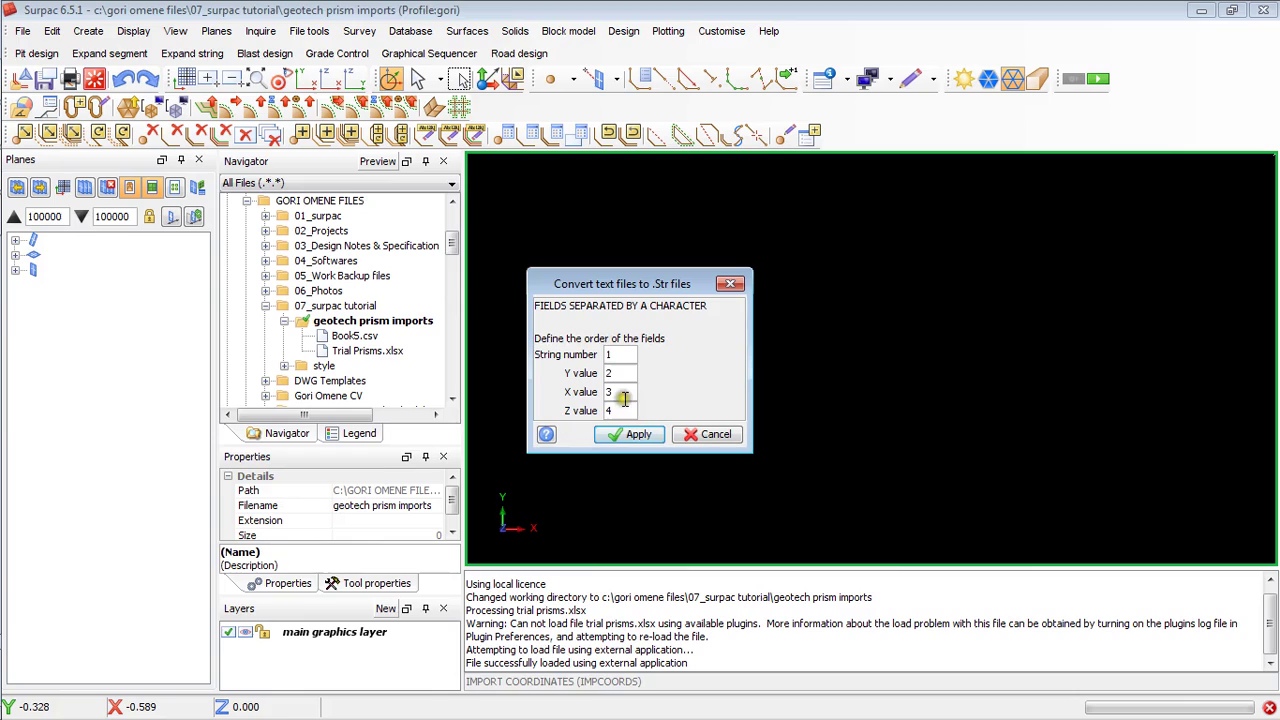
# Accept string/Y/X/Z order, map descriptions to columns 6 and 7, then display tutorial5.str
pyautogui.click(642, 438)
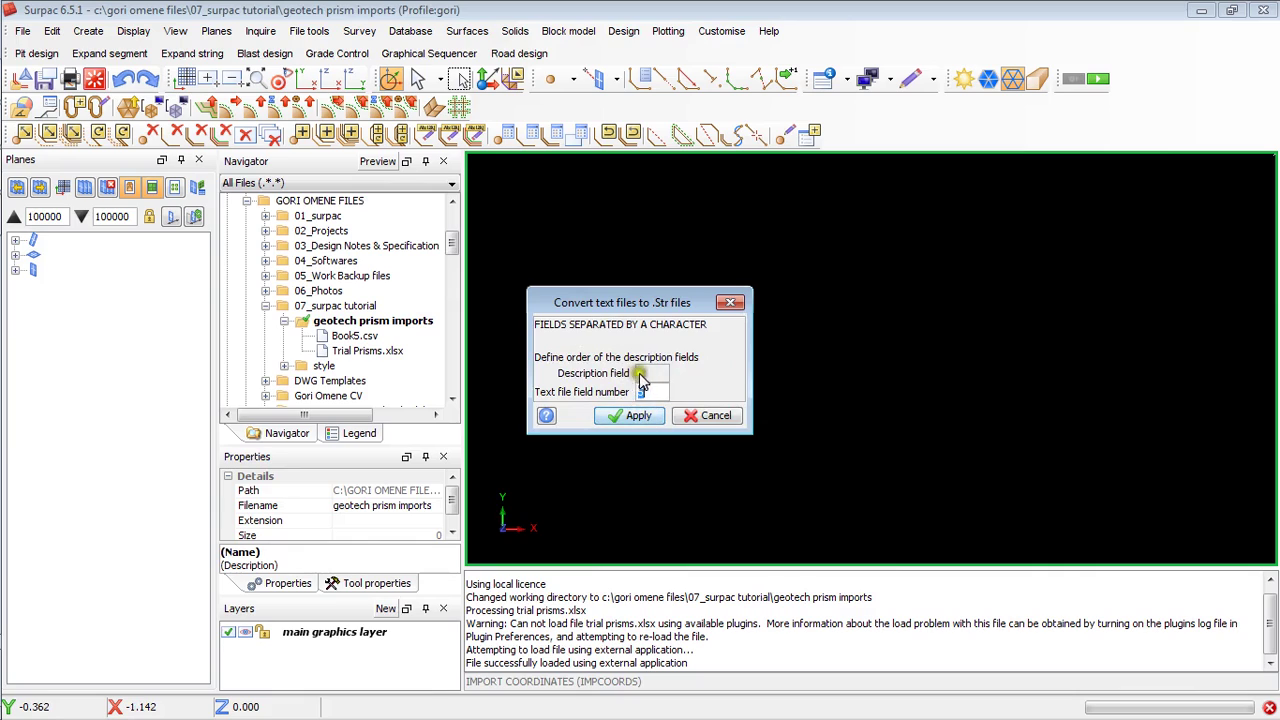
pyautogui.click(638, 415)
pyautogui.write('6')
pyautogui.click(634, 420)
pyautogui.write('7')
pyautogui.click(636, 420)
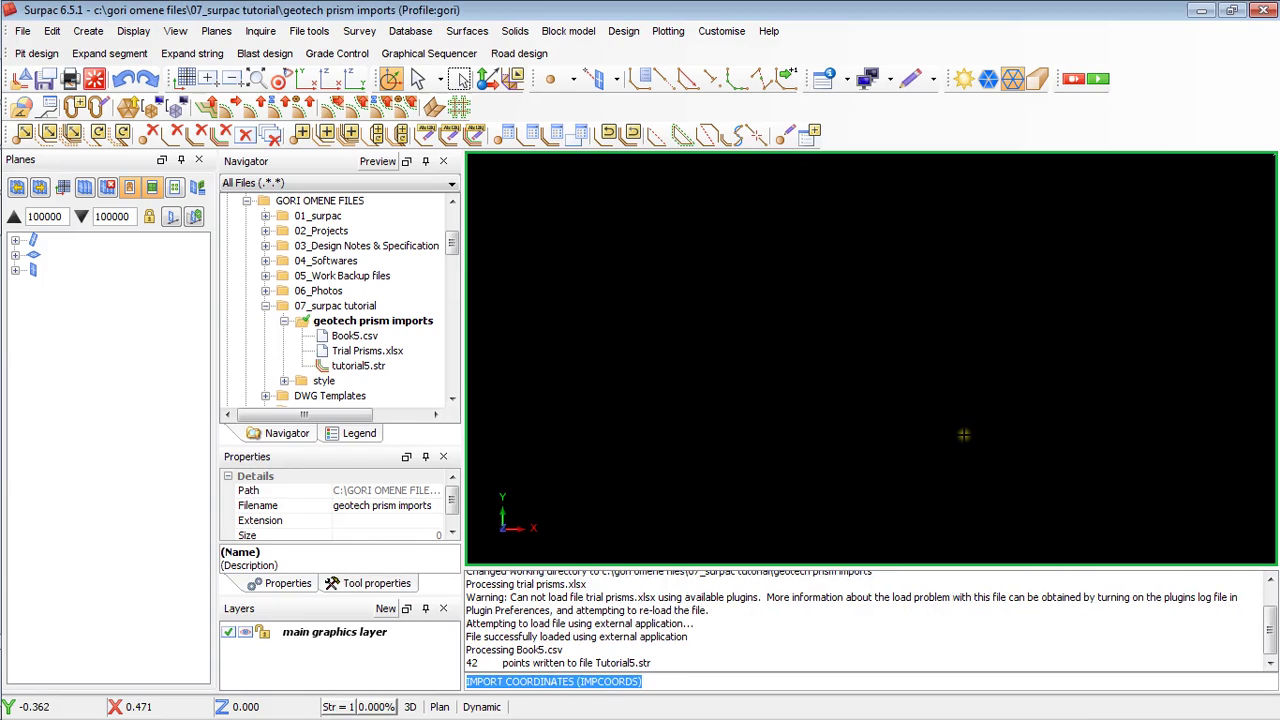
pyautogui.click(352, 366)
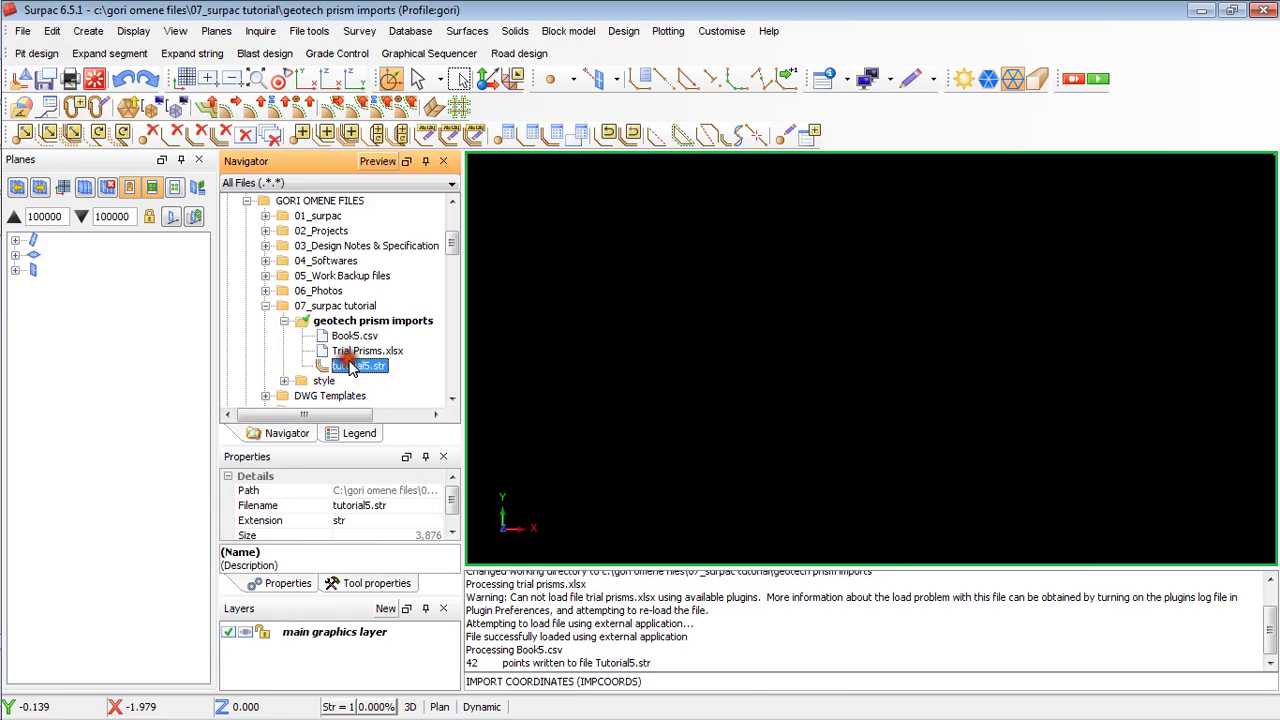
pyautogui.moveTo(358, 373)
pyautogui.mouseDown()
pyautogui.moveTo(729, 380)
pyautogui.moveTo(972, 360)
pyautogui.mouseUp()
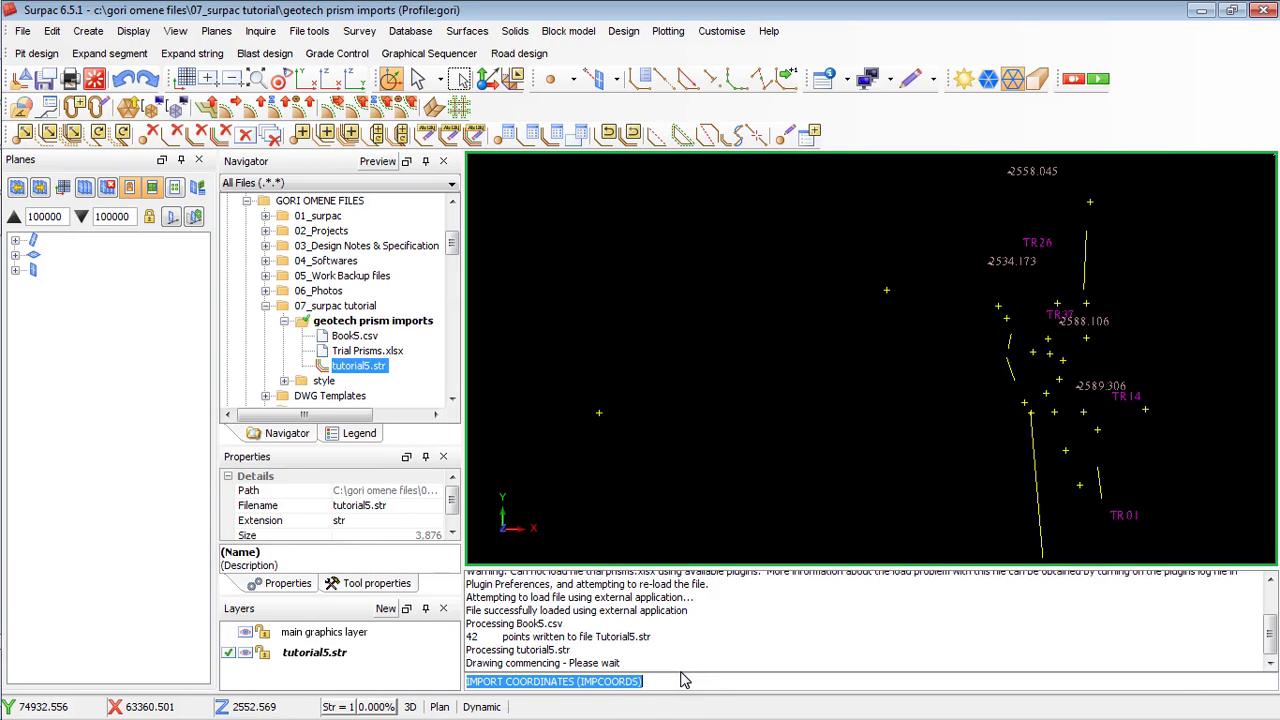
# Load and apply the surpac style.ssi drawing styles with the STY styles load command
pyautogui.write('STYLES LOAD')
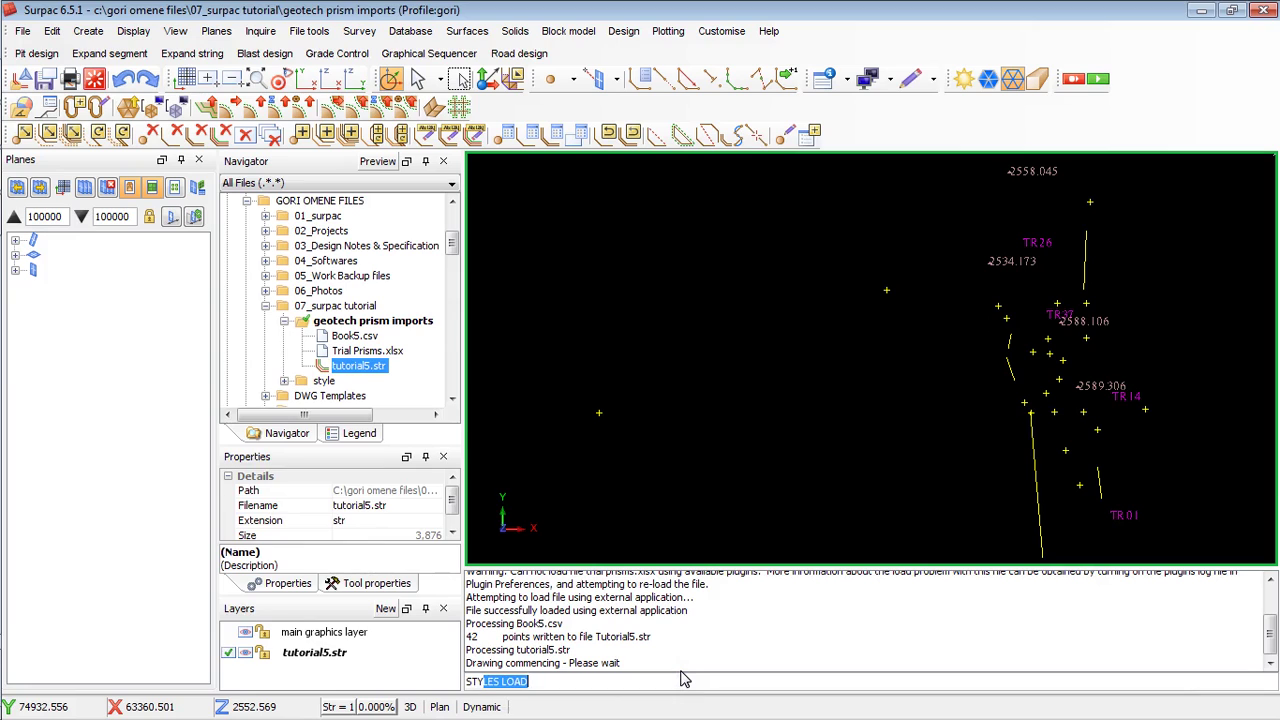
pyautogui.press('Return')
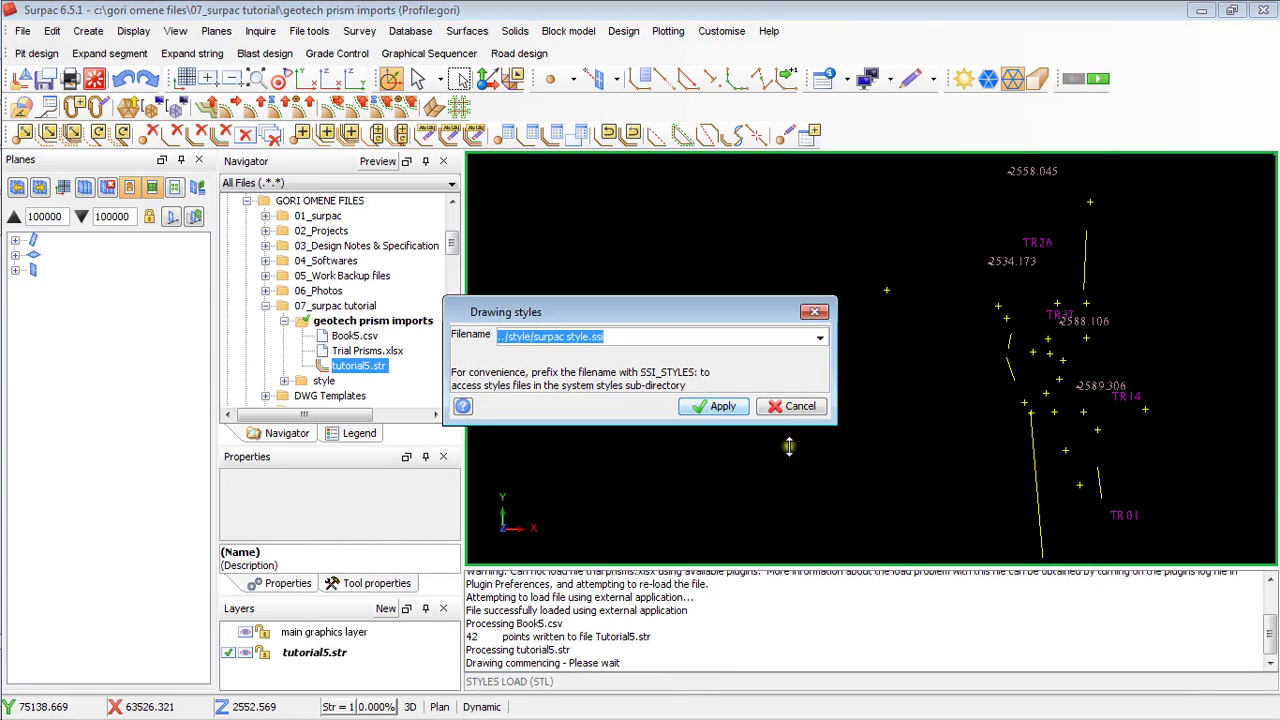
pyautogui.click(818, 337)
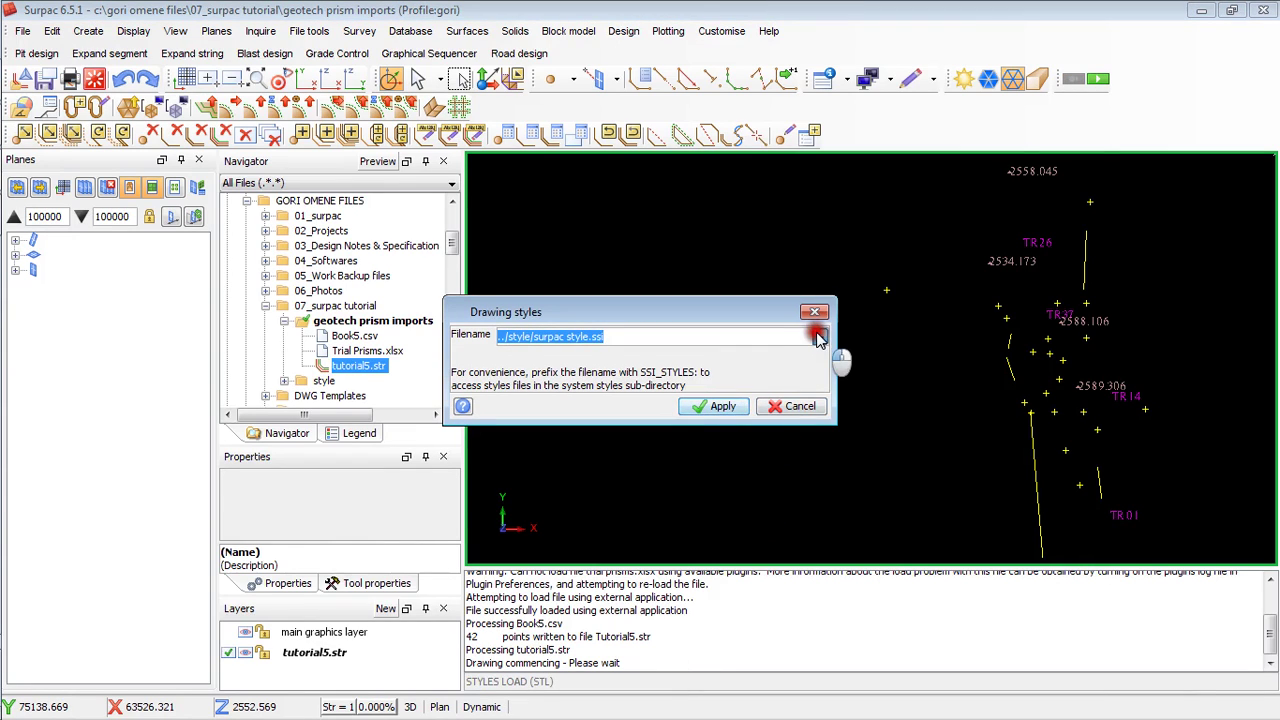
pyautogui.click(443, 294)
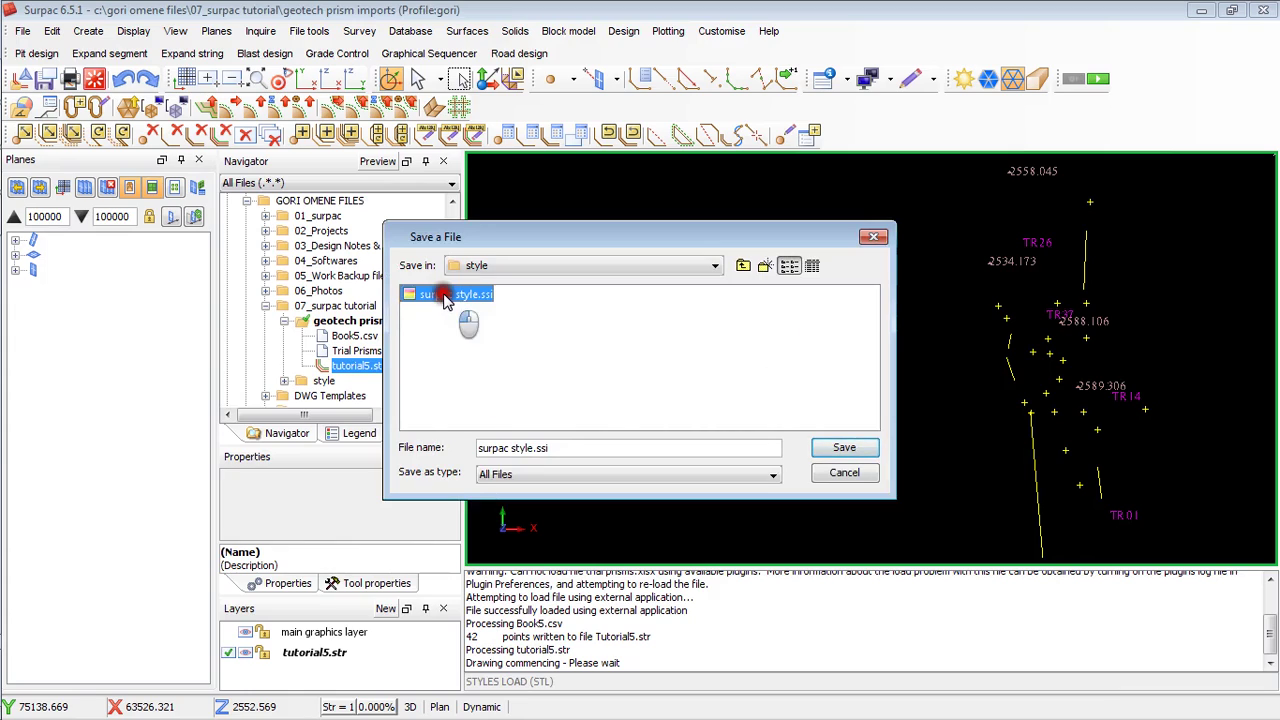
pyautogui.click(850, 446)
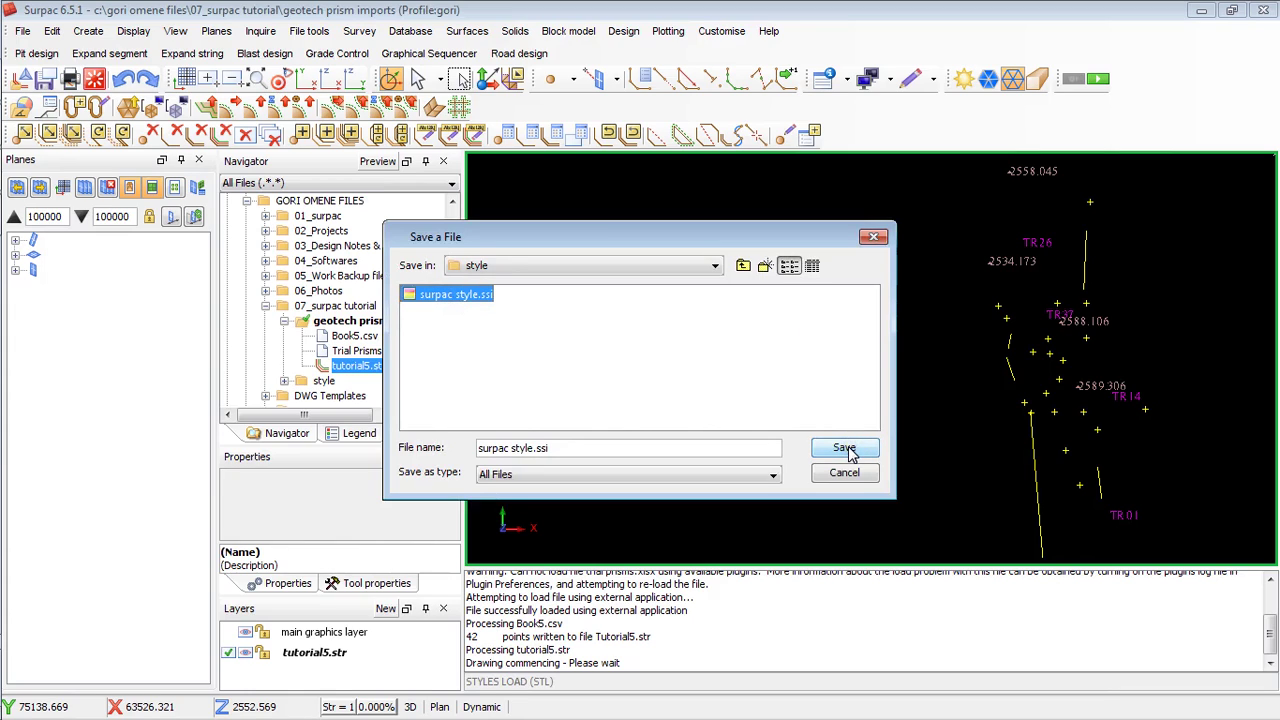
pyautogui.click(846, 449)
pyautogui.click(692, 406)
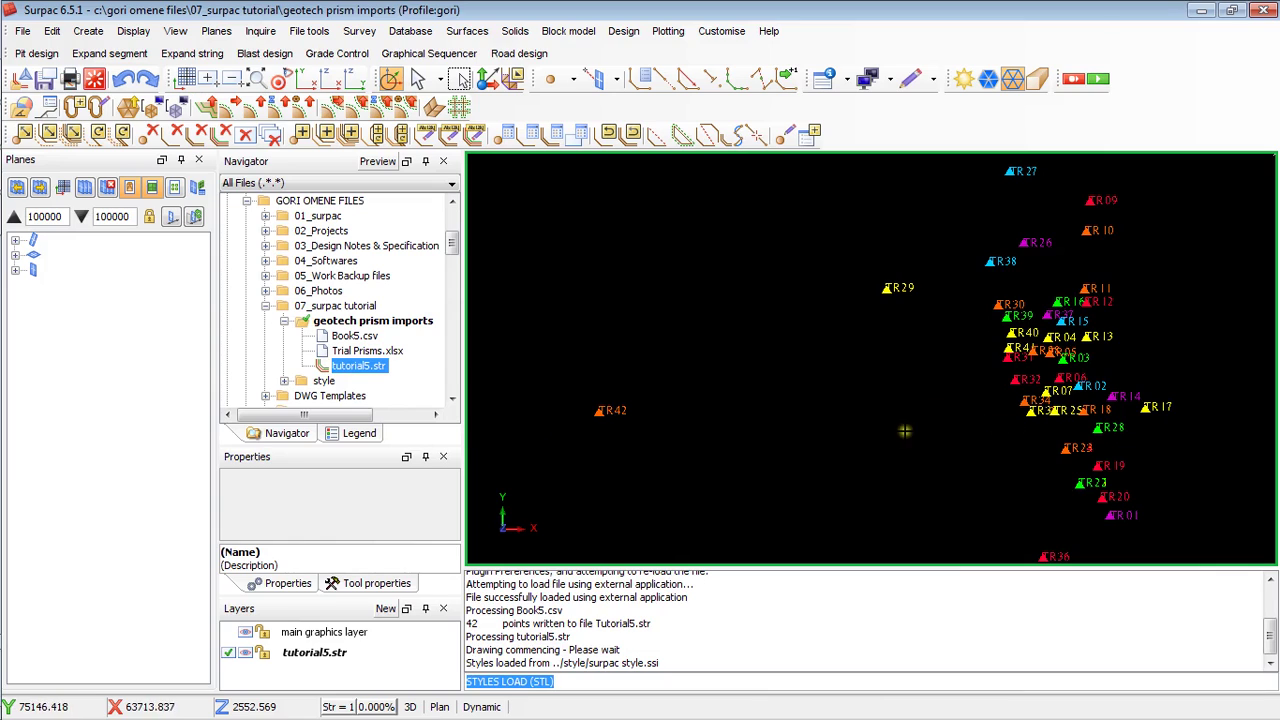
# Zoom over the coloured prism markers, then expand the style folder to reveal surpac style.ssi
pyautogui.scroll(-1, 884, 428)
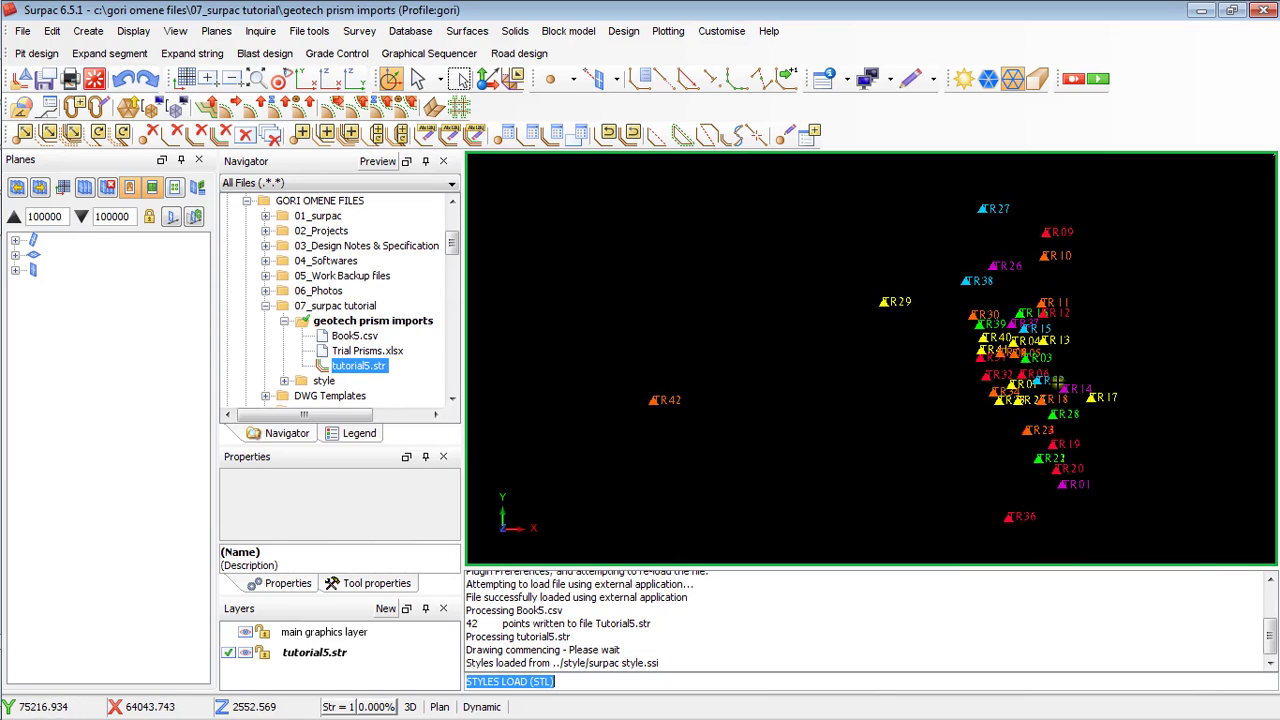
pyautogui.scroll(2, 1006, 375)
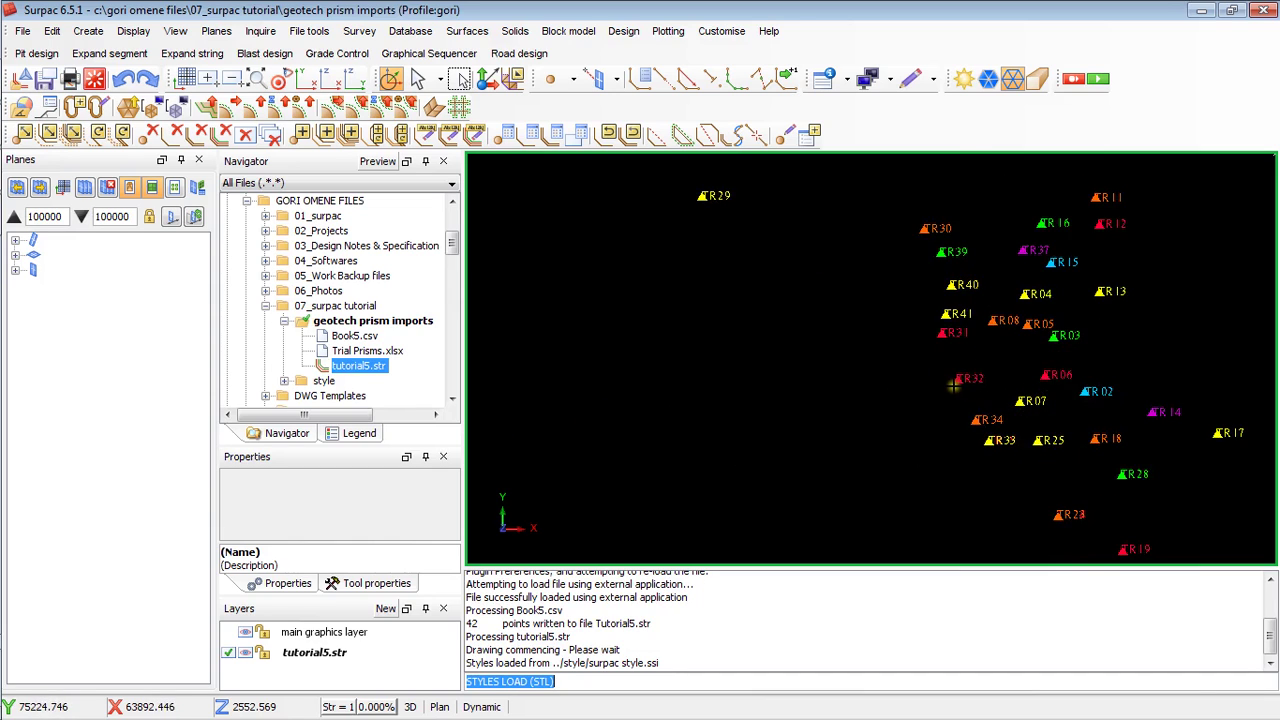
pyautogui.scroll(3, 950, 386)
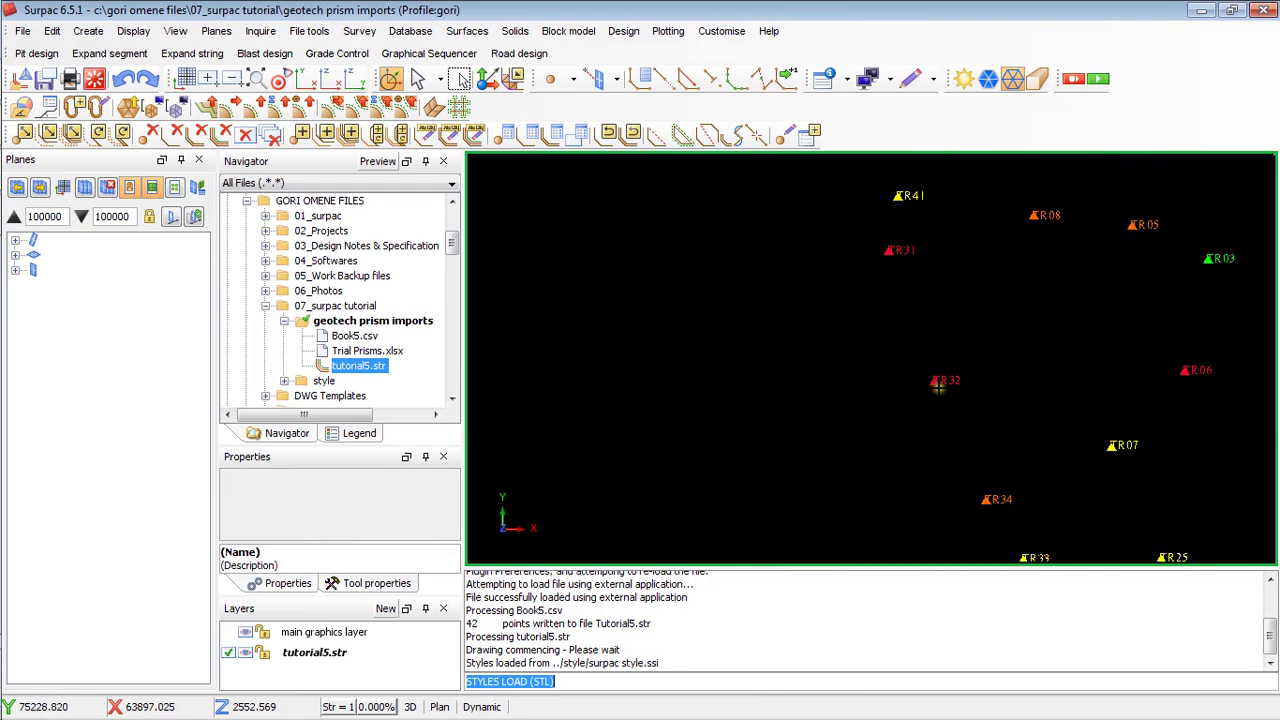
pyautogui.scroll(-3, 938, 383)
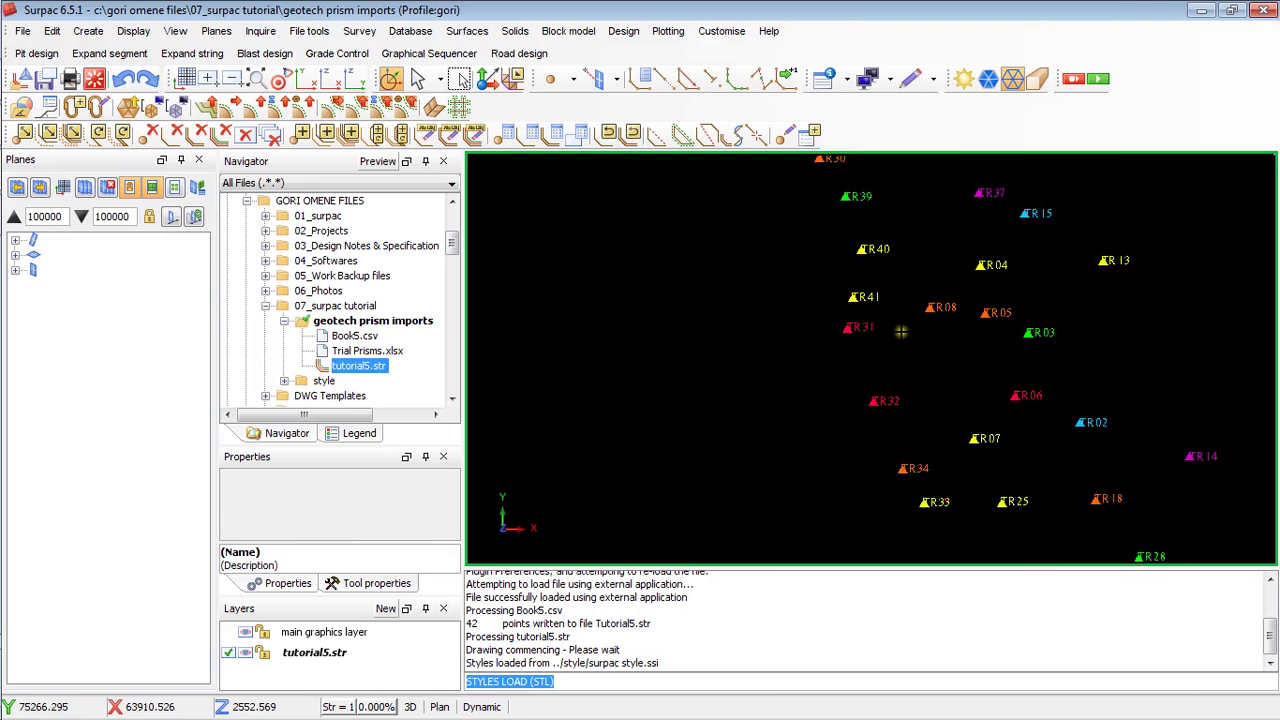
pyautogui.scroll(-3, 910, 312)
pyautogui.scroll(2, 860, 240)
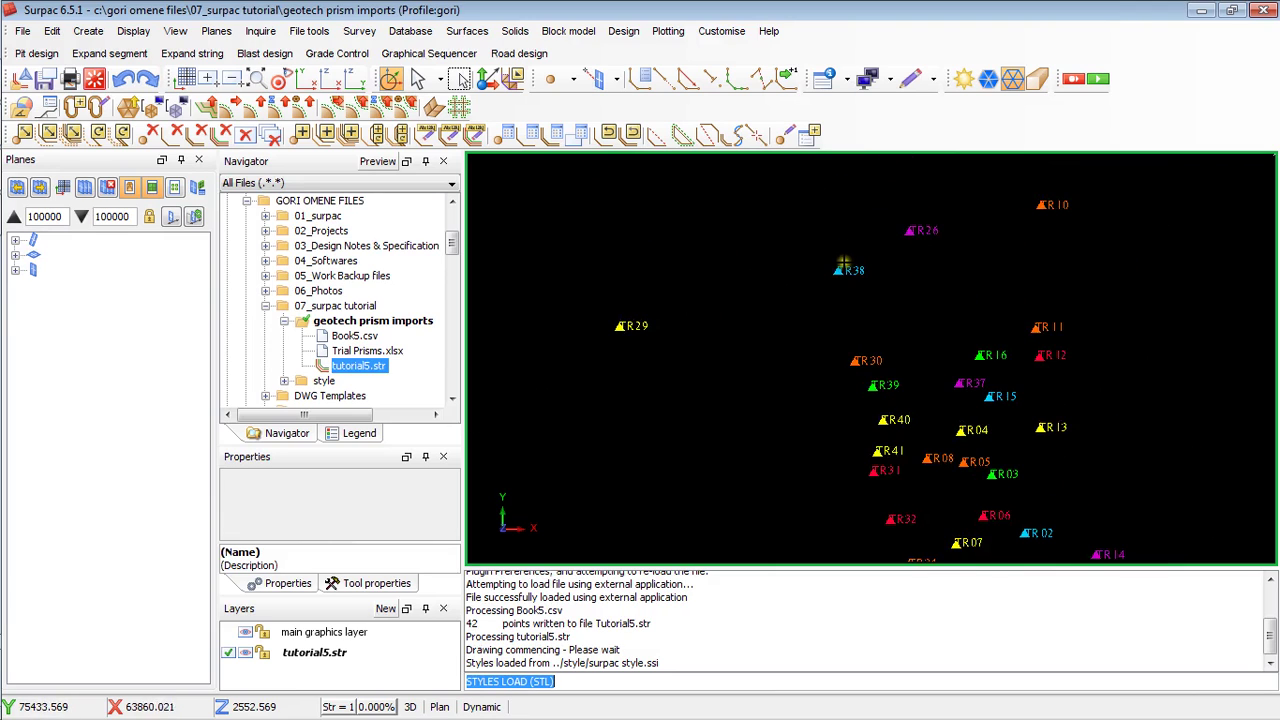
pyautogui.scroll(-2, 889, 340)
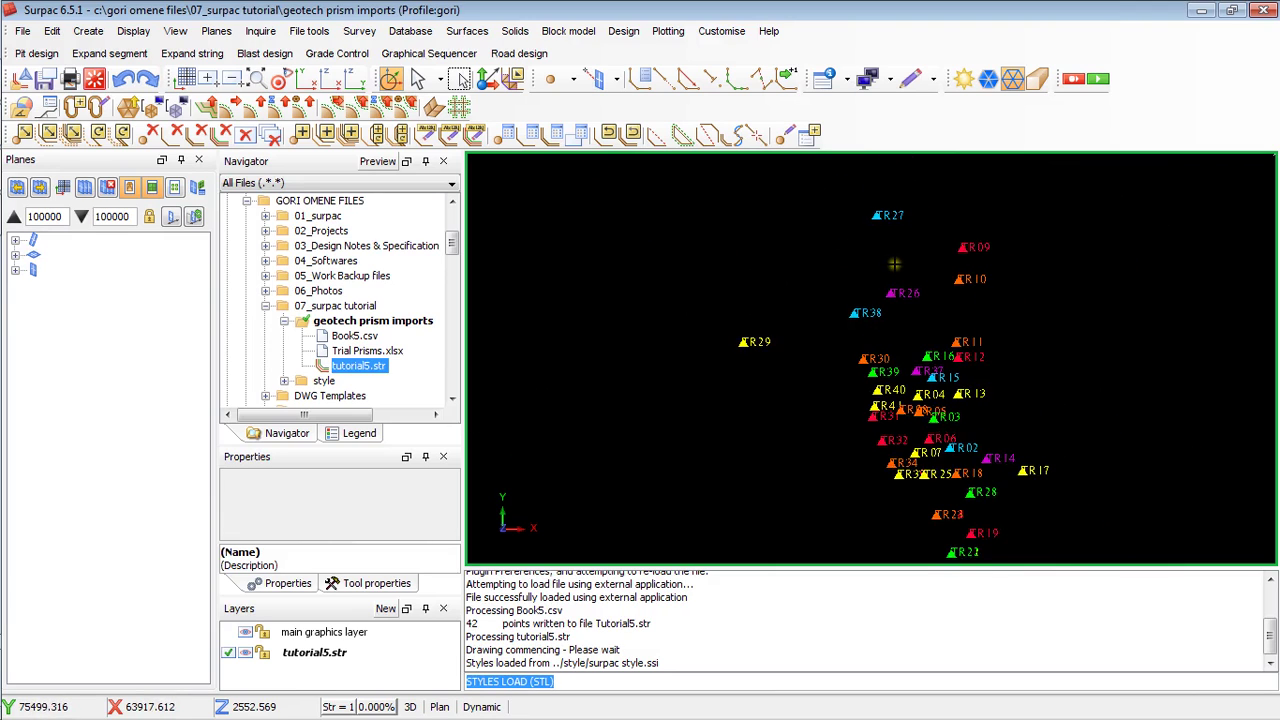
pyautogui.scroll(-2, 884, 356)
pyautogui.scroll(3, 855, 438)
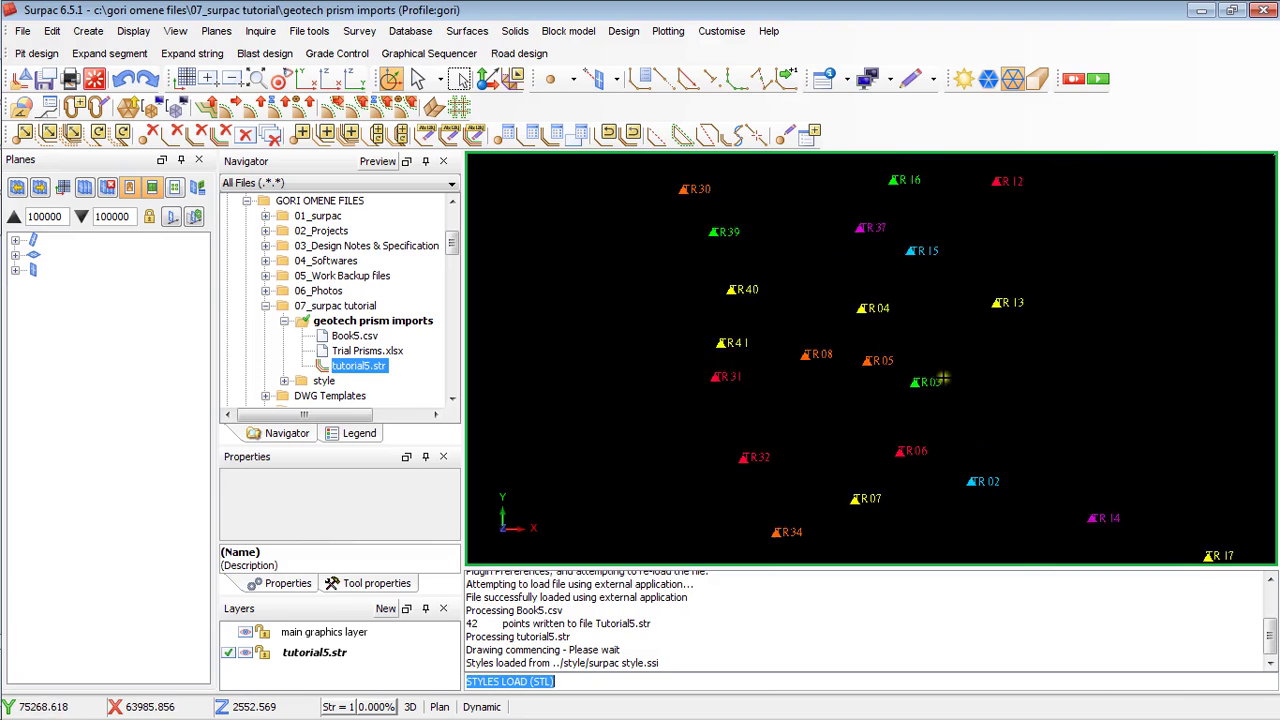
pyautogui.scroll(2, 931, 397)
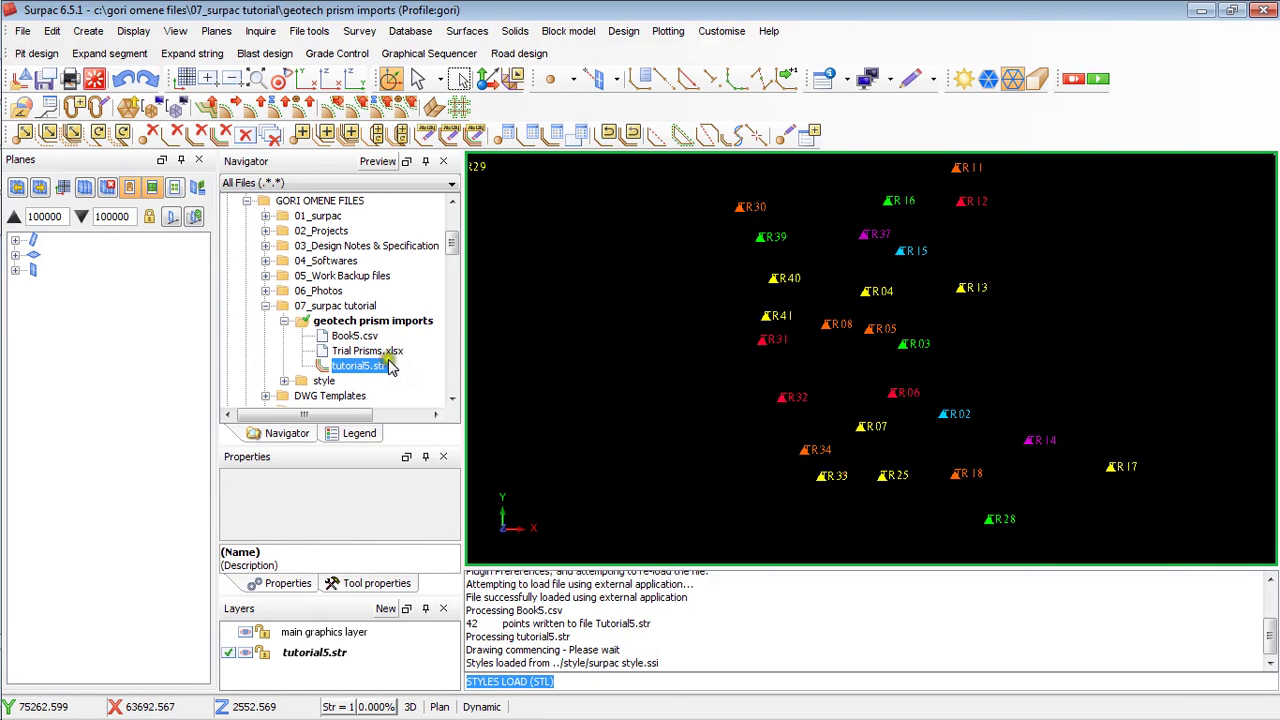
pyautogui.click(284, 381)
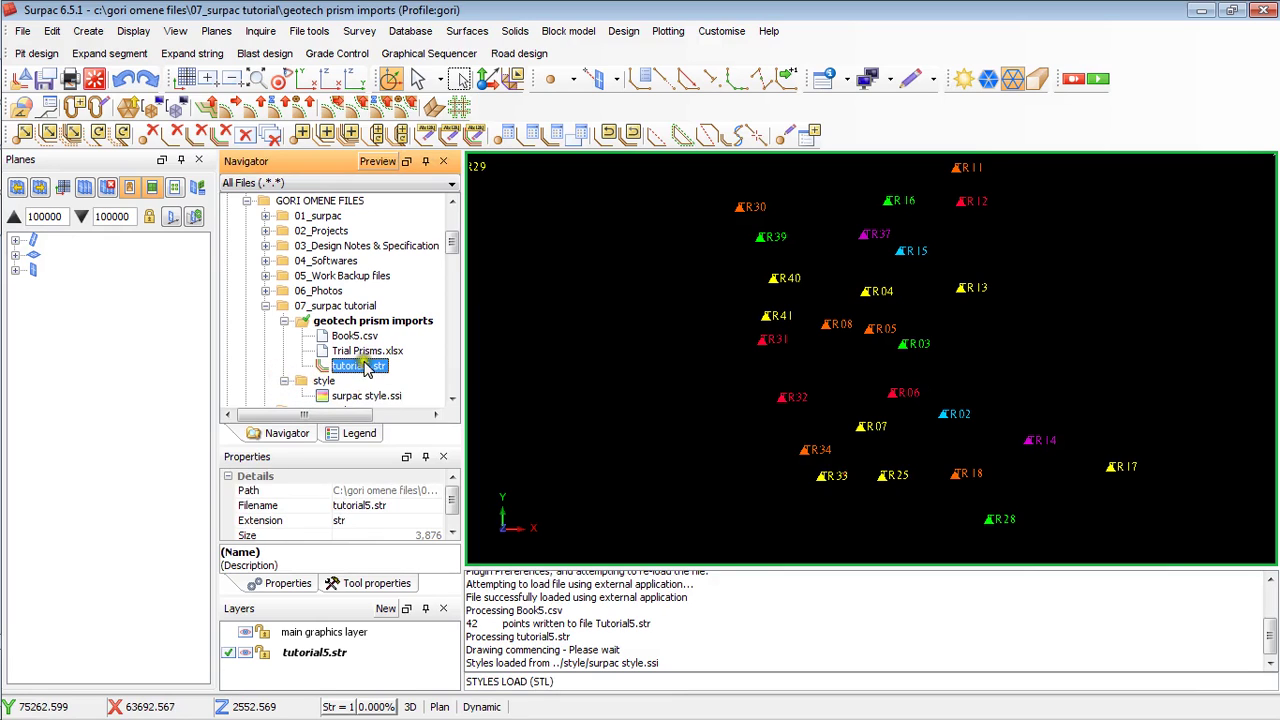
# Review the PrismZero–PrismFive triangle marker styles (ranges 30007–30012) in the drawing styles list
pyautogui.click(133, 31)
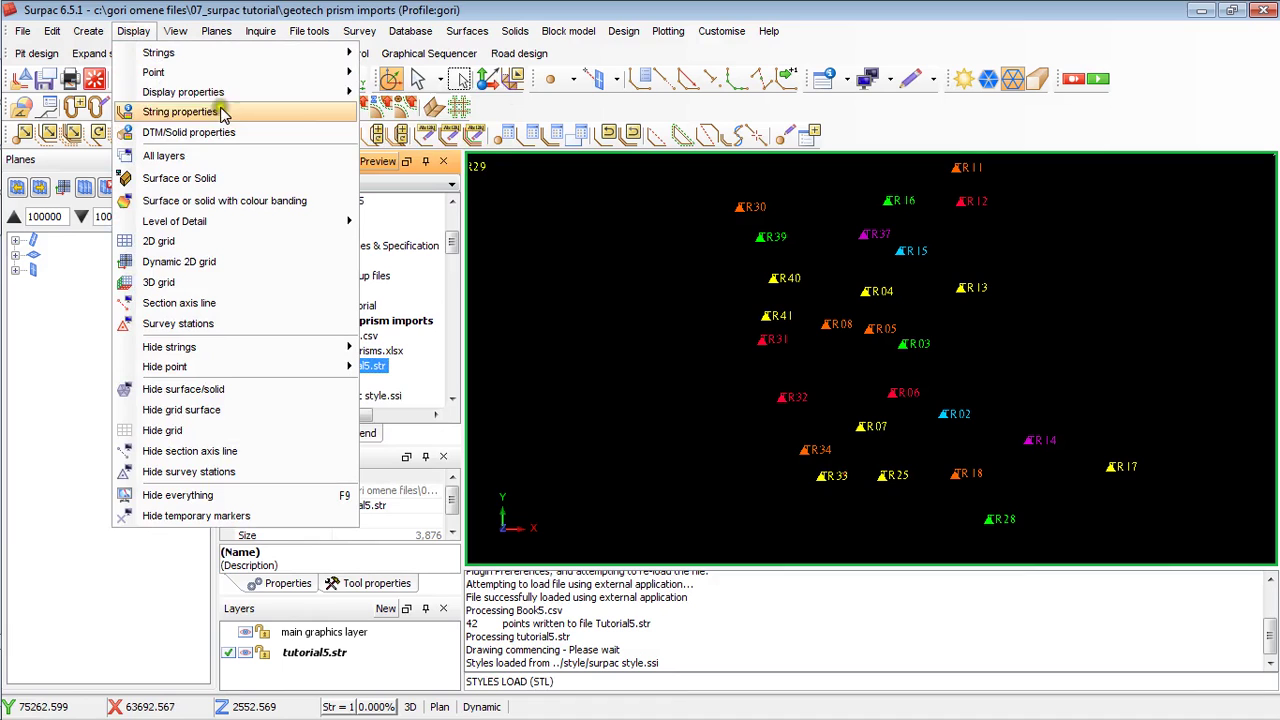
pyautogui.click(420, 94)
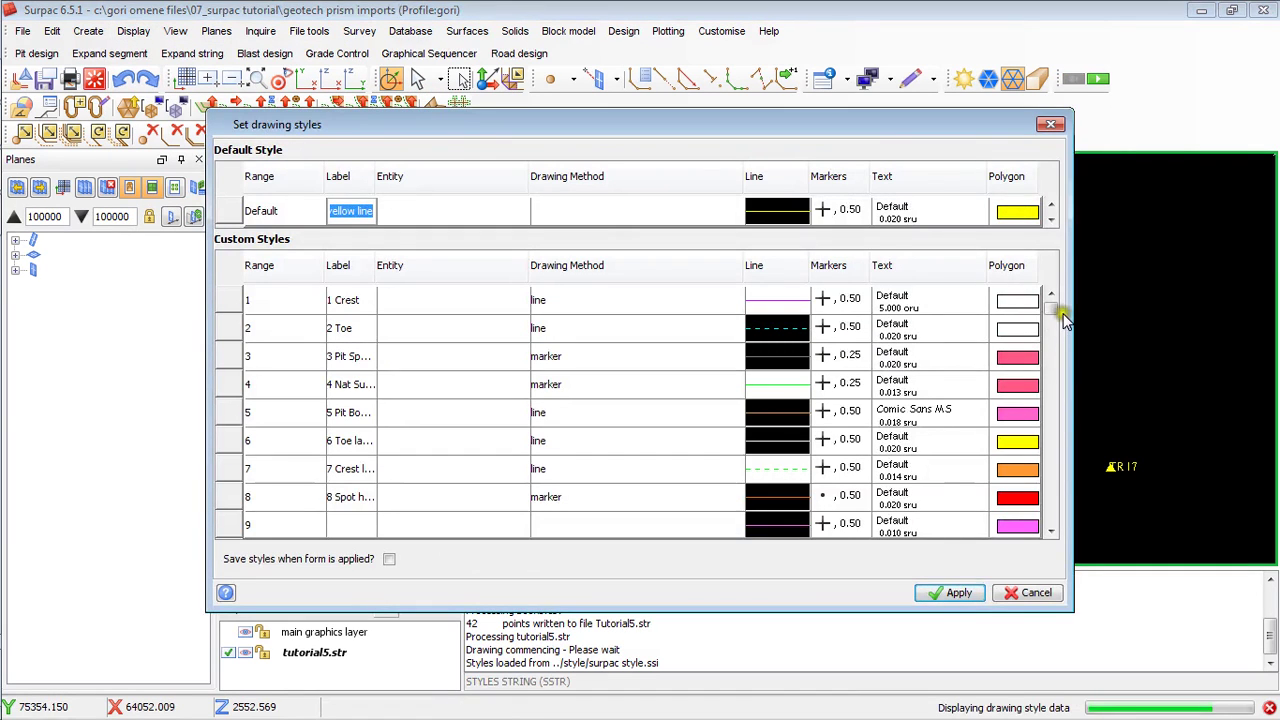
pyautogui.moveTo(1050, 308); pyautogui.dragTo(1087, 500)
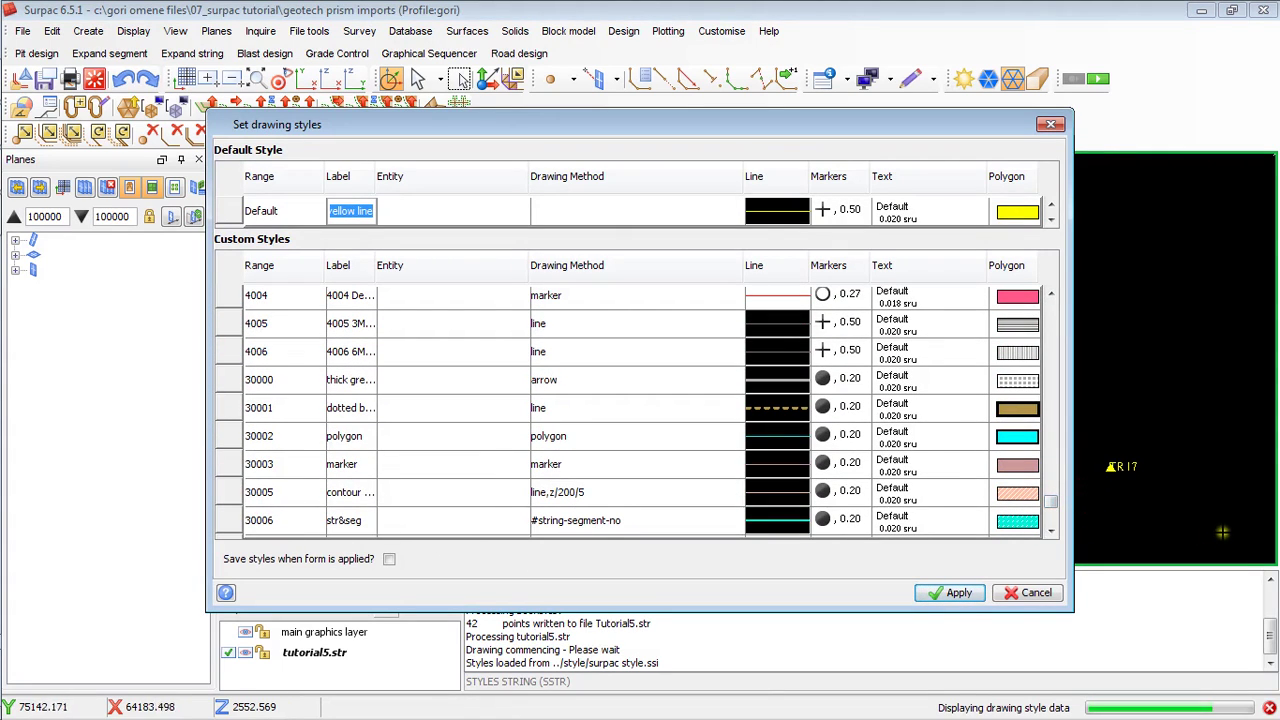
pyautogui.click(1050, 530)
pyautogui.click(1050, 530)
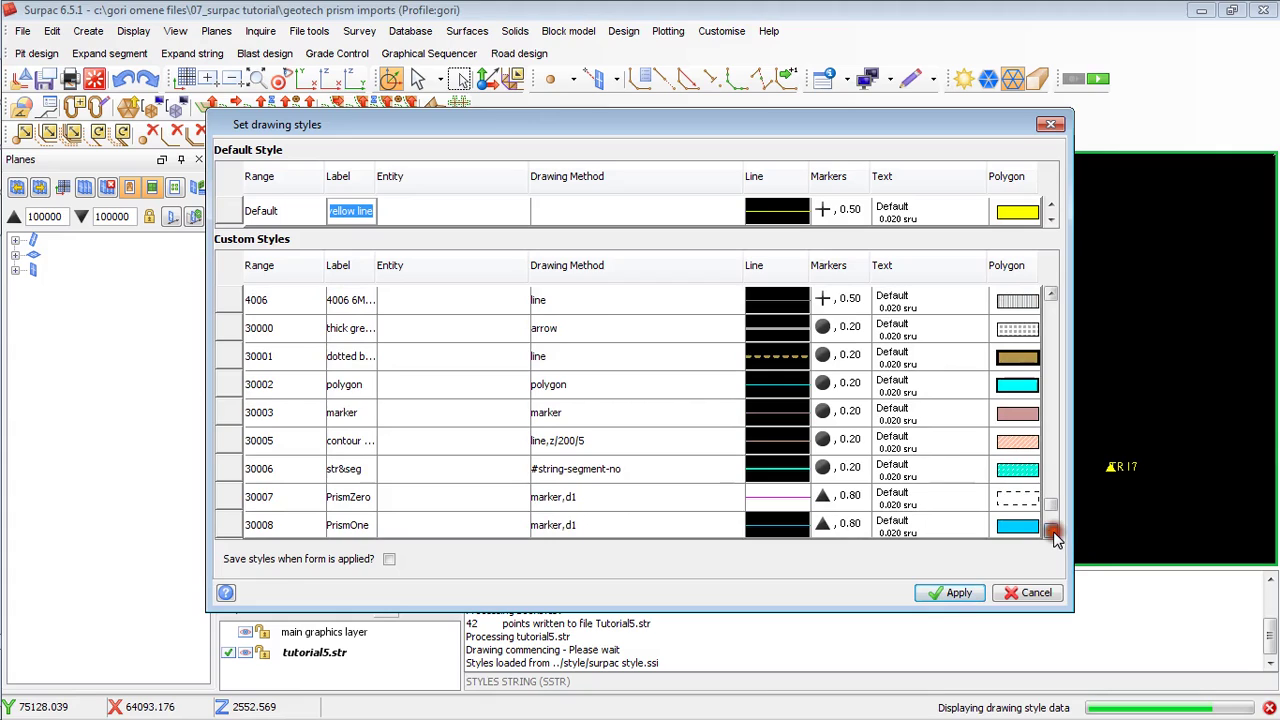
pyautogui.click(1050, 530)
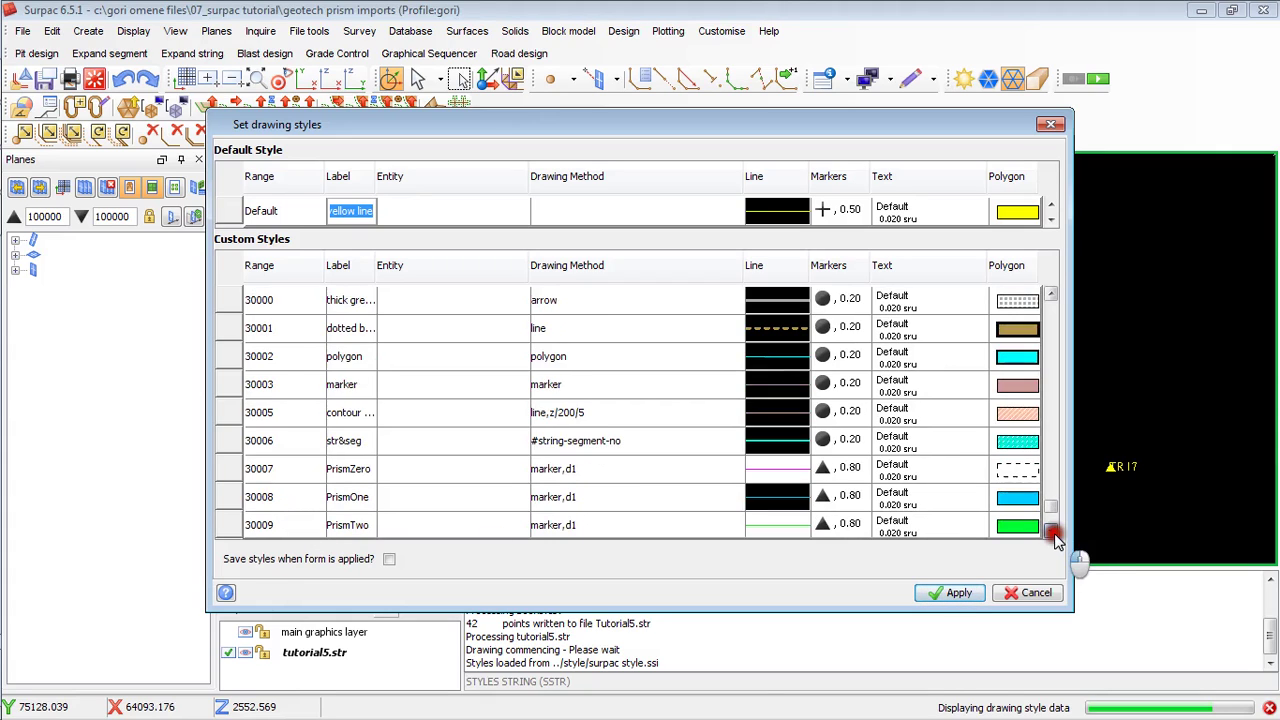
pyautogui.doubleClick(1050, 530)
pyautogui.click(1050, 530)
pyautogui.click(1050, 530)
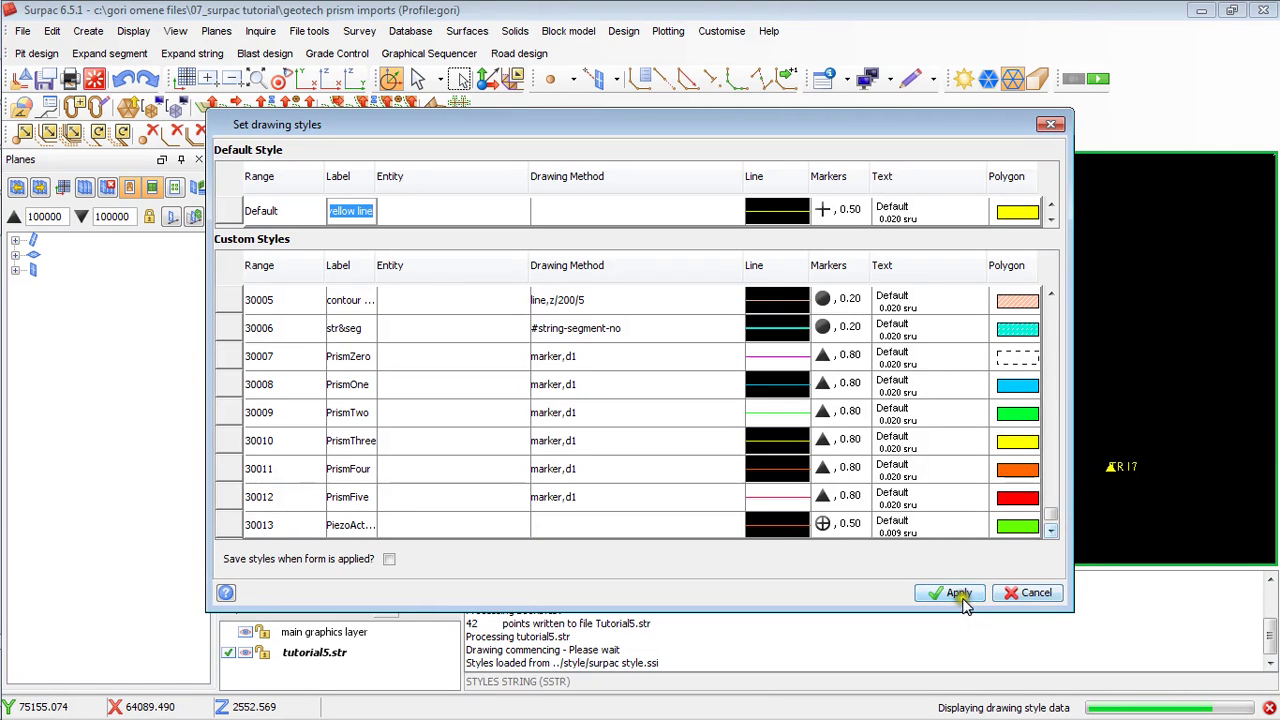
# Close the drawing styles settings and bring the Debut recorder window forward
pyautogui.click(1038, 586)
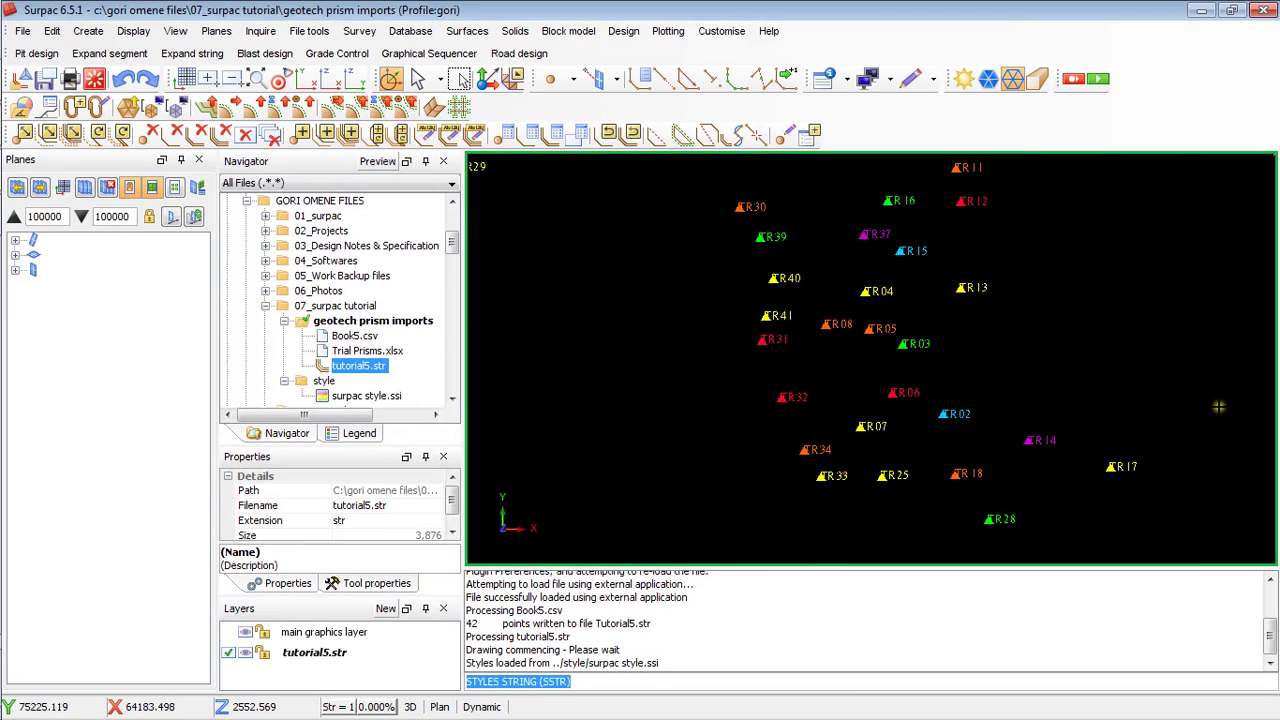
pyautogui.moveTo(5, 712)
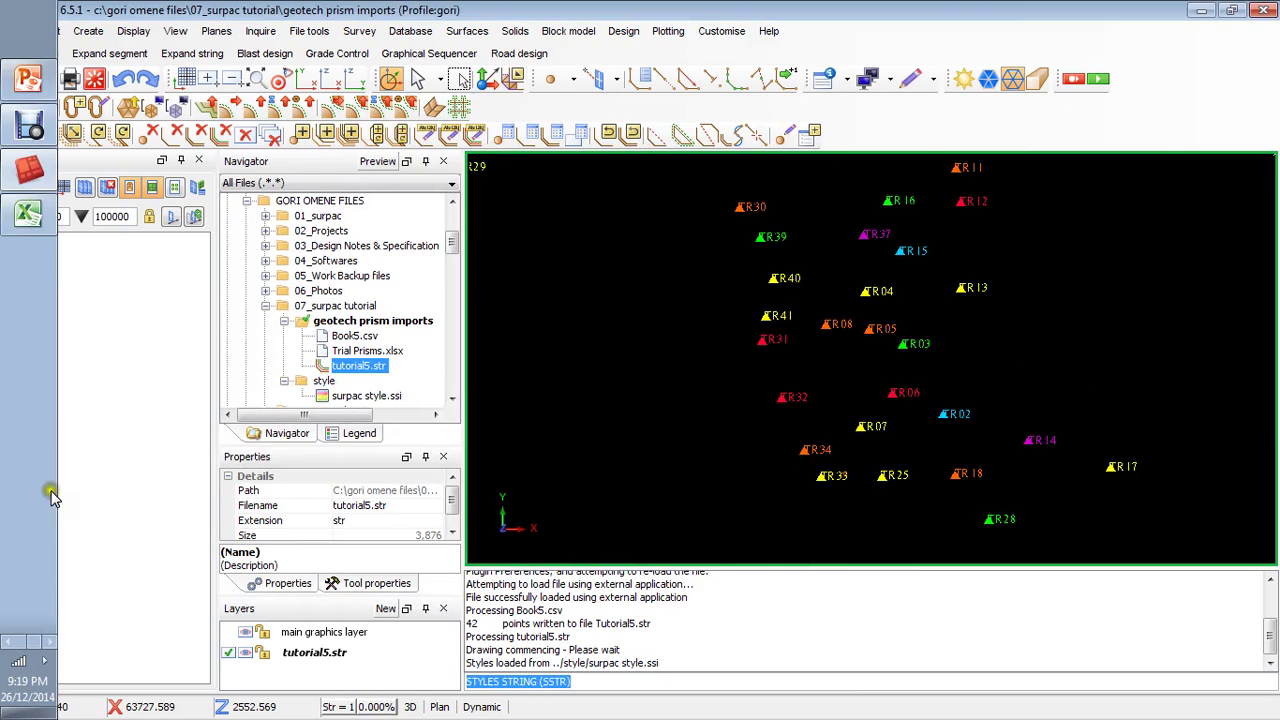
pyautogui.click(28, 128)
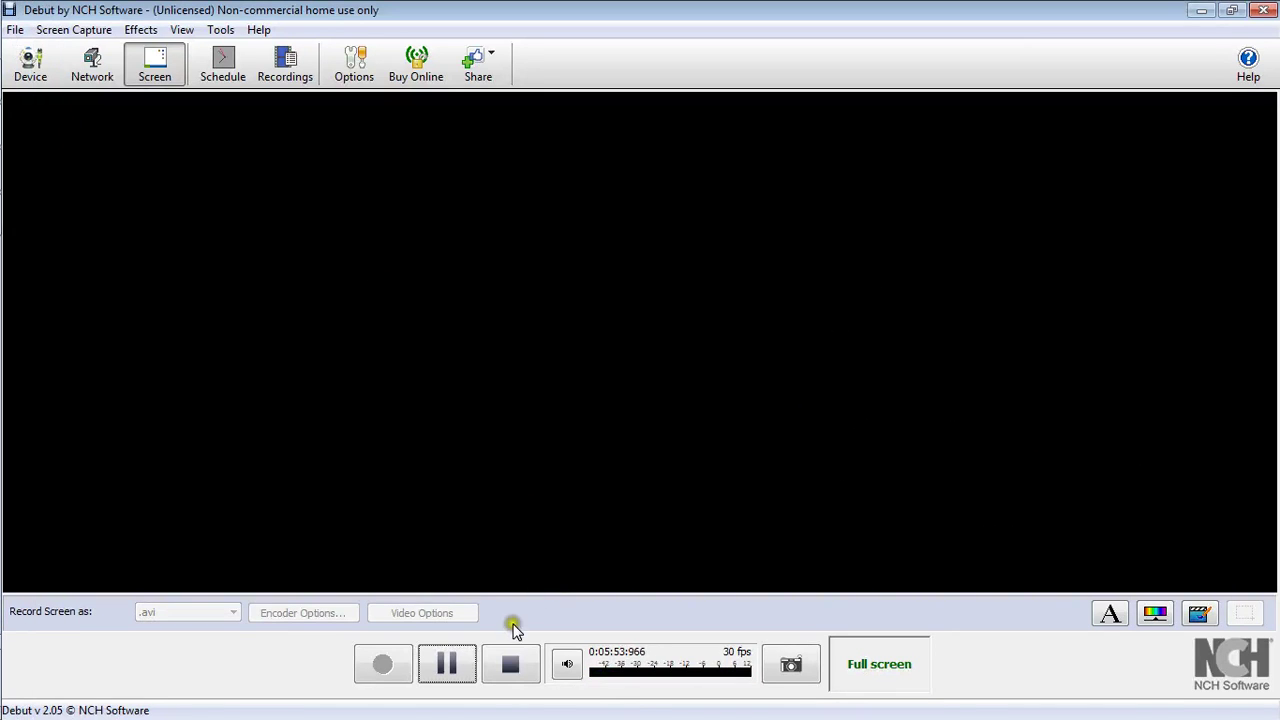